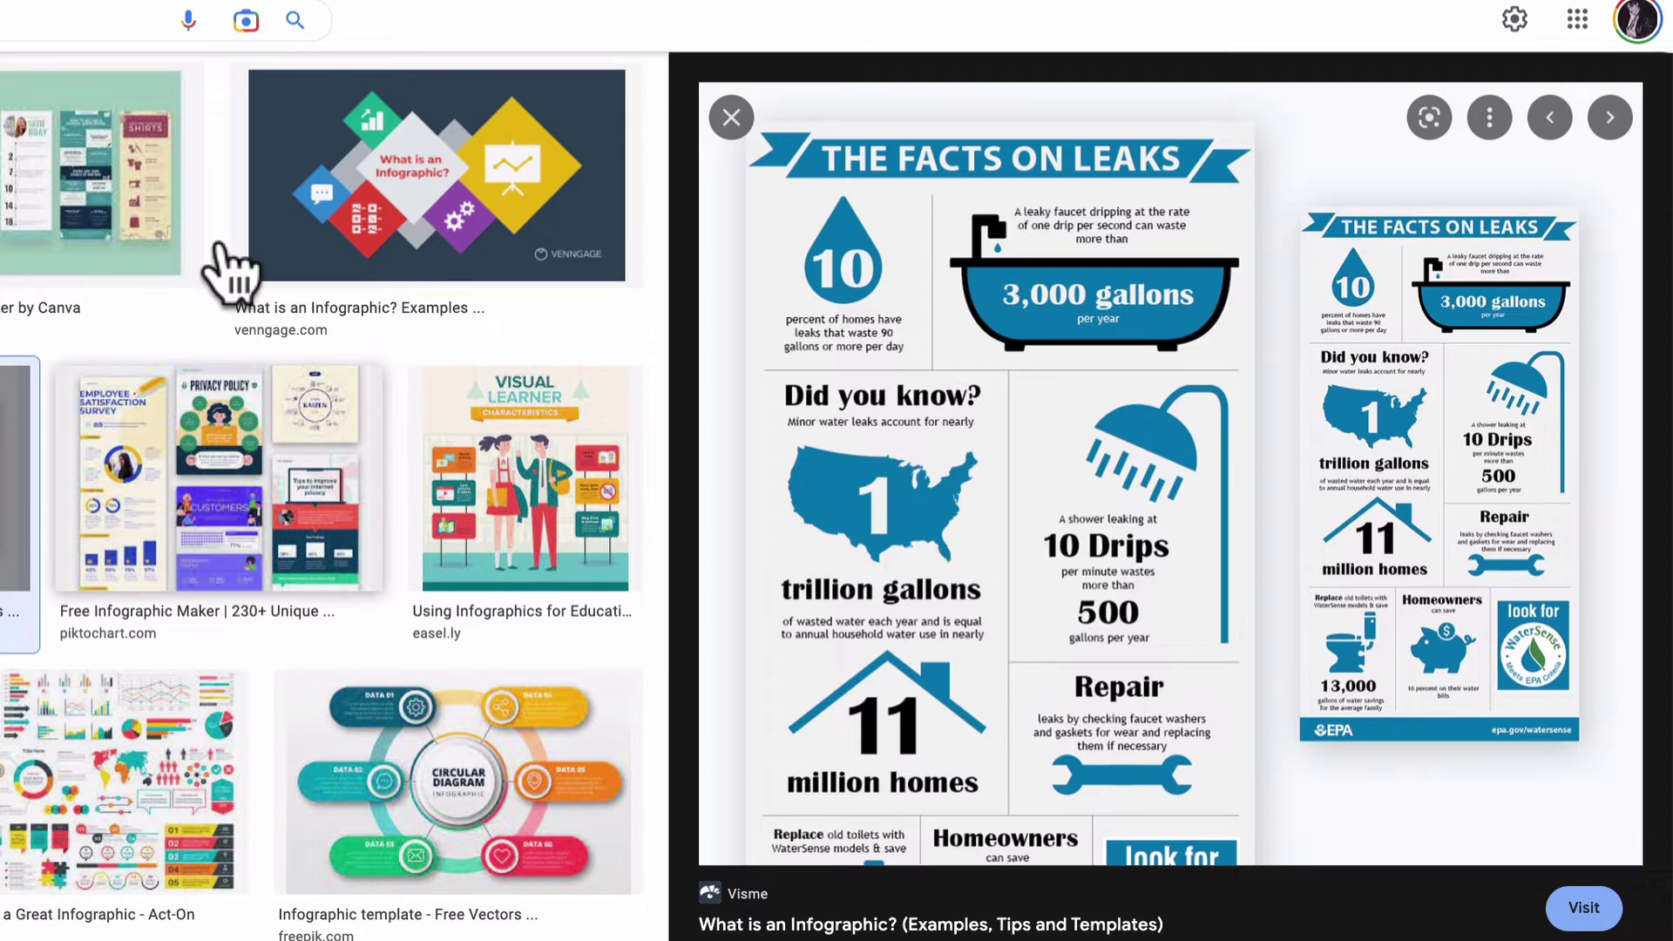
Step: Switch to the Freepik tab showing the 'Statistics Vectors' search results
{"action": "left_click", "coordinate": [1080, 31]}
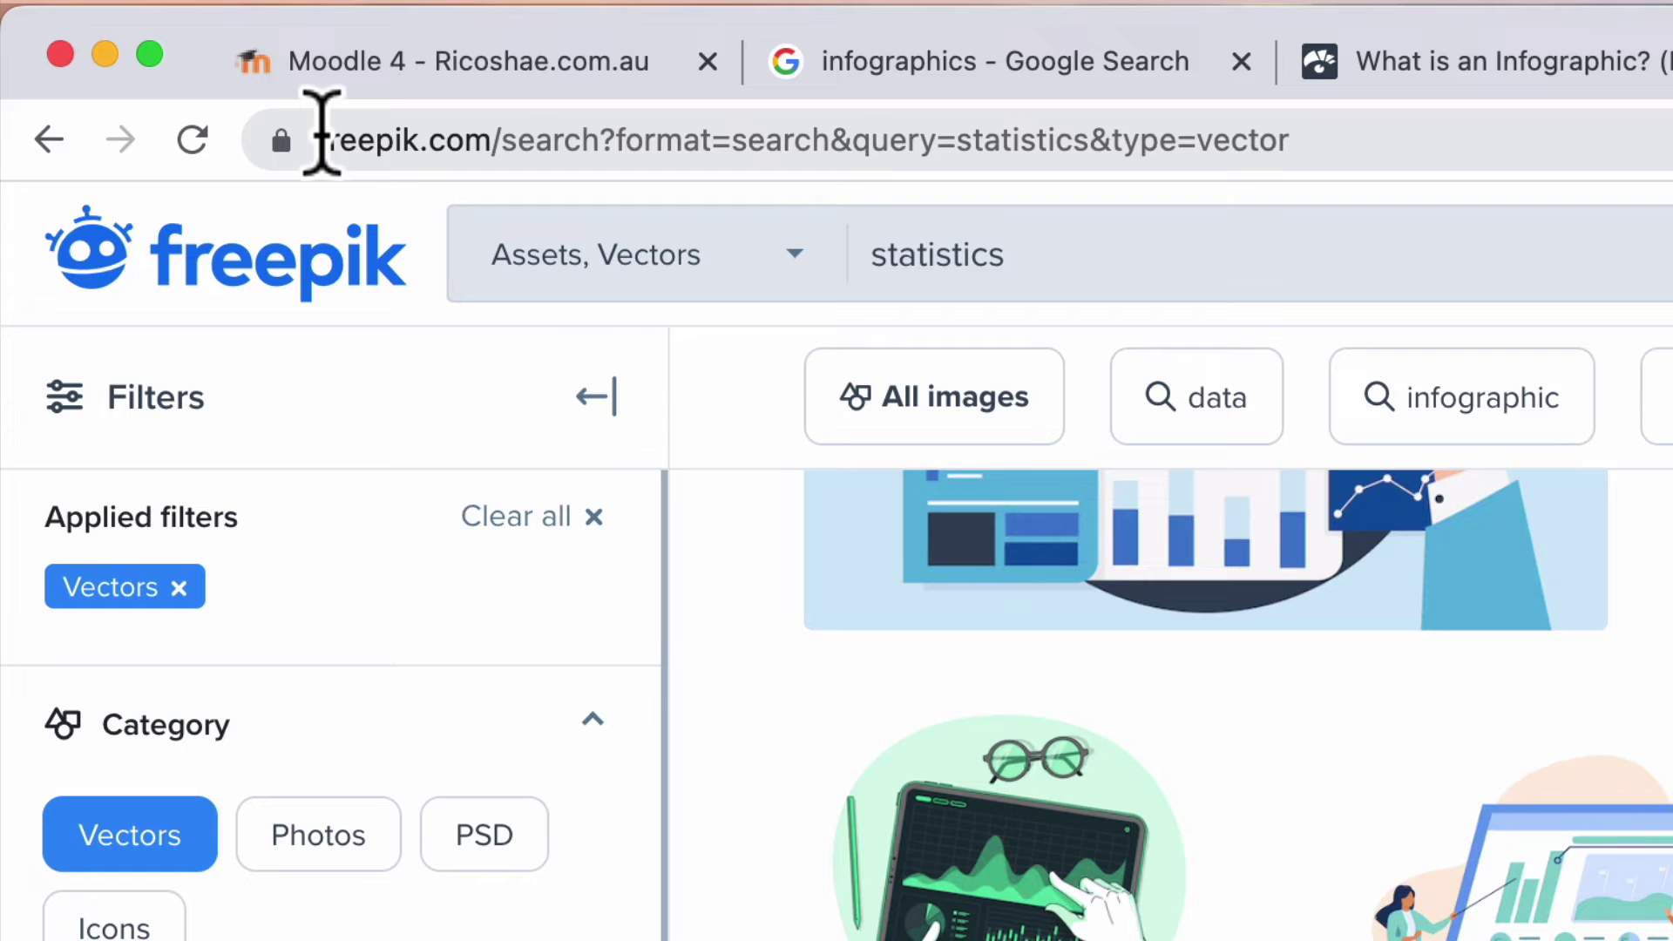
Step: Open the 'Set of business infograph vectors' asset page from the Freepik statistics results
{"action": "mouse_move", "coordinate": [309, 133]}
{"action": "left_mouse_down"}
{"action": "mouse_move", "coordinate": [386, 126]}
{"action": "mouse_move", "coordinate": [336, 142]}
{"action": "left_mouse_up"}
{"action": "left_click_drag", "start_coordinate": [336, 142], "coordinate": [678, 140]}
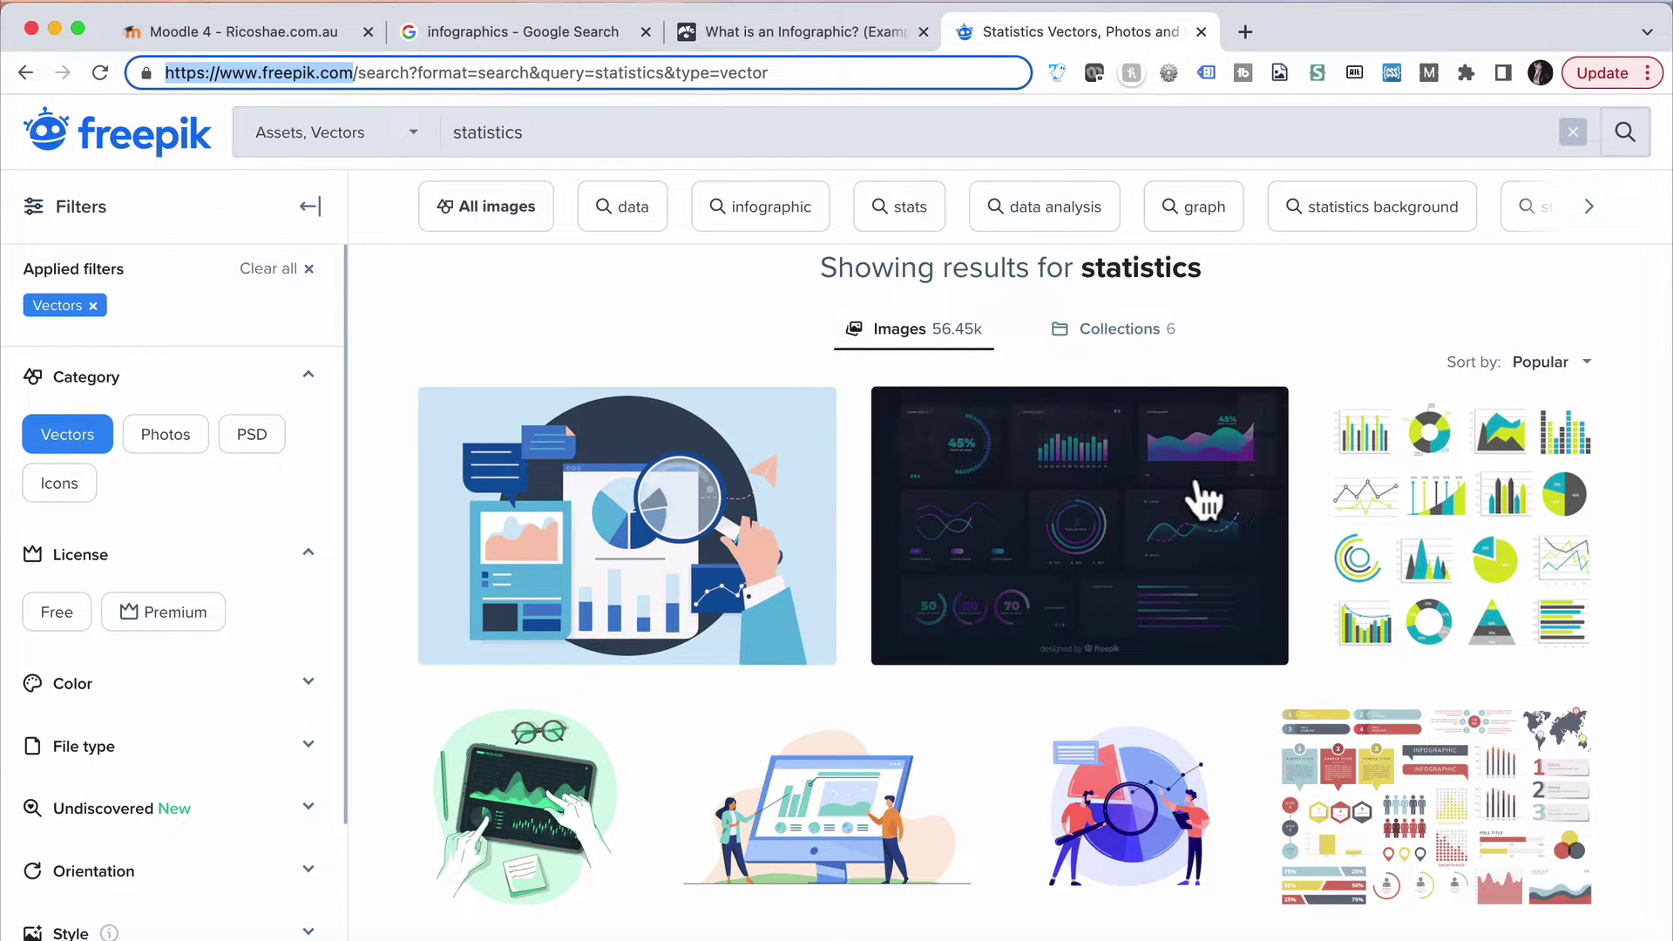
{"action": "scroll", "coordinate": [949, 587], "scroll_direction": "down", "scroll_amount": 3}
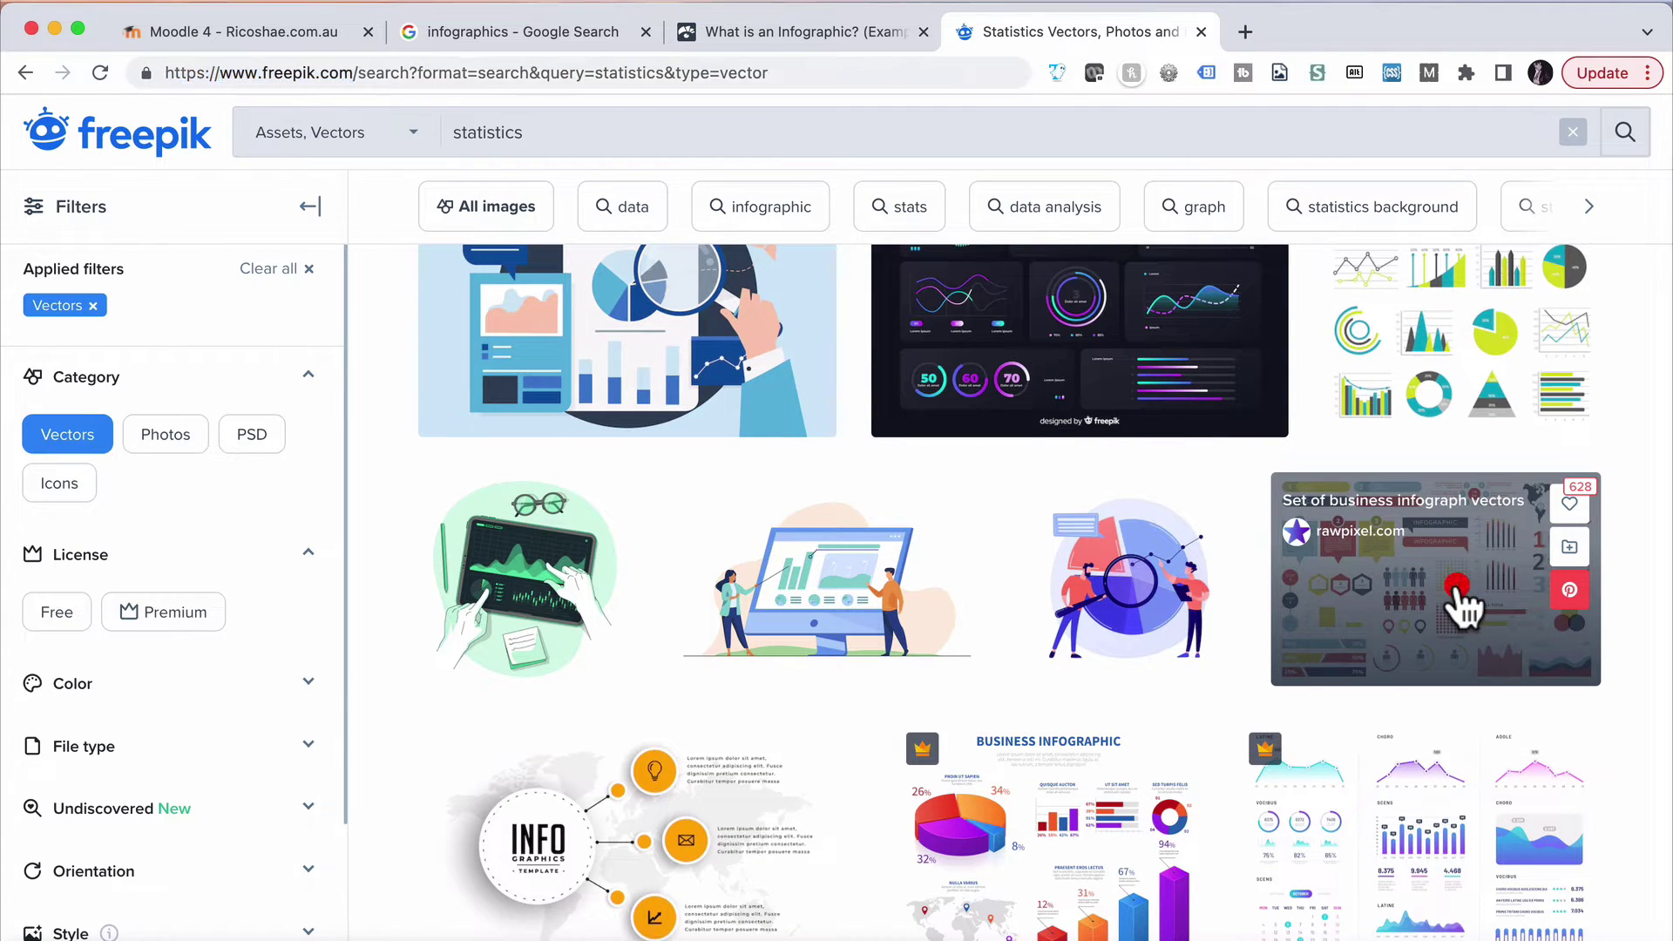
{"action": "left_click", "coordinate": [1456, 580]}
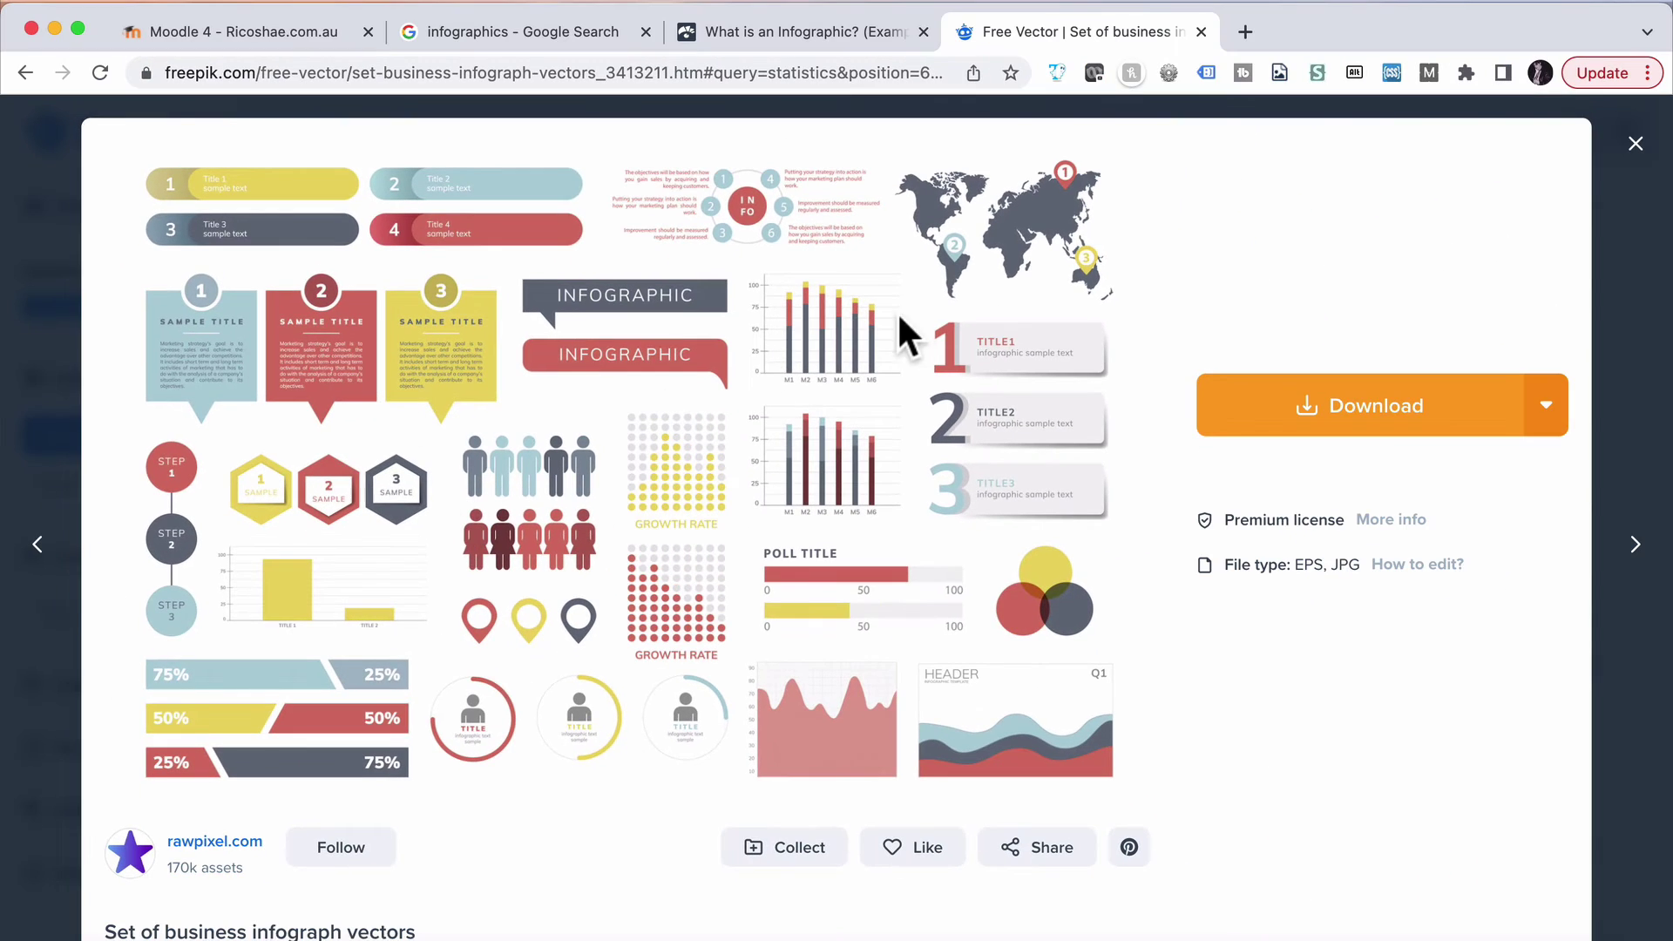
Step: Preview the 'Business infographics set with different diagram', then return to the EPS in Illustrator
{"action": "left_click", "coordinate": [1635, 144]}
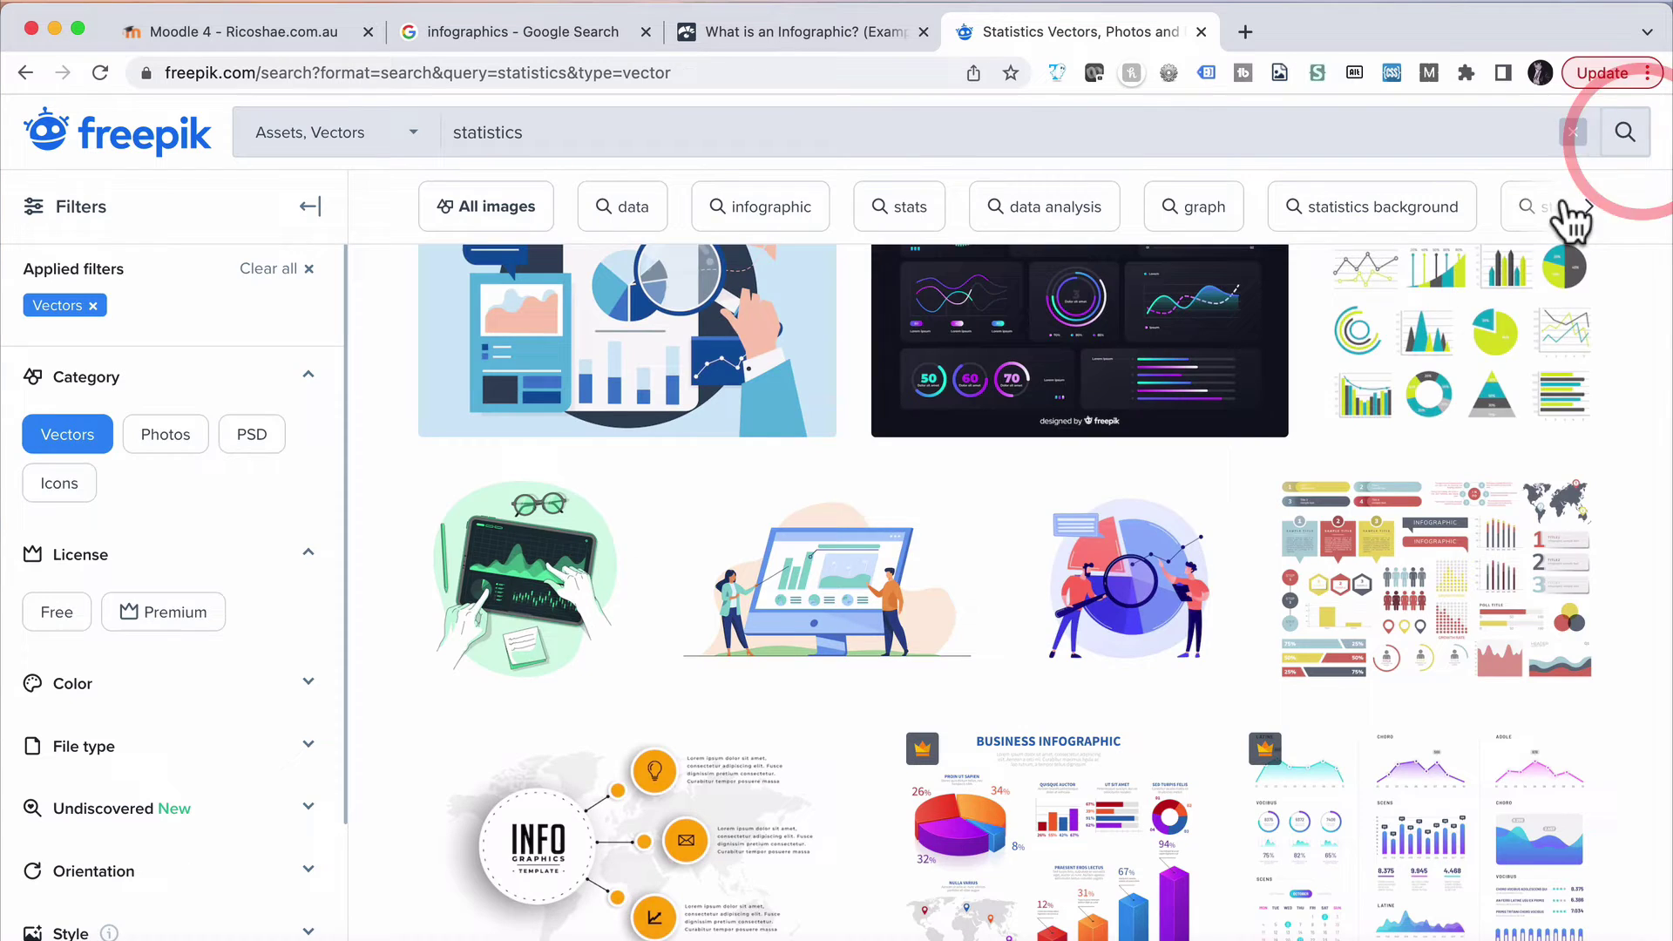
{"action": "scroll", "coordinate": [1242, 505], "scroll_direction": "down", "scroll_amount": 15}
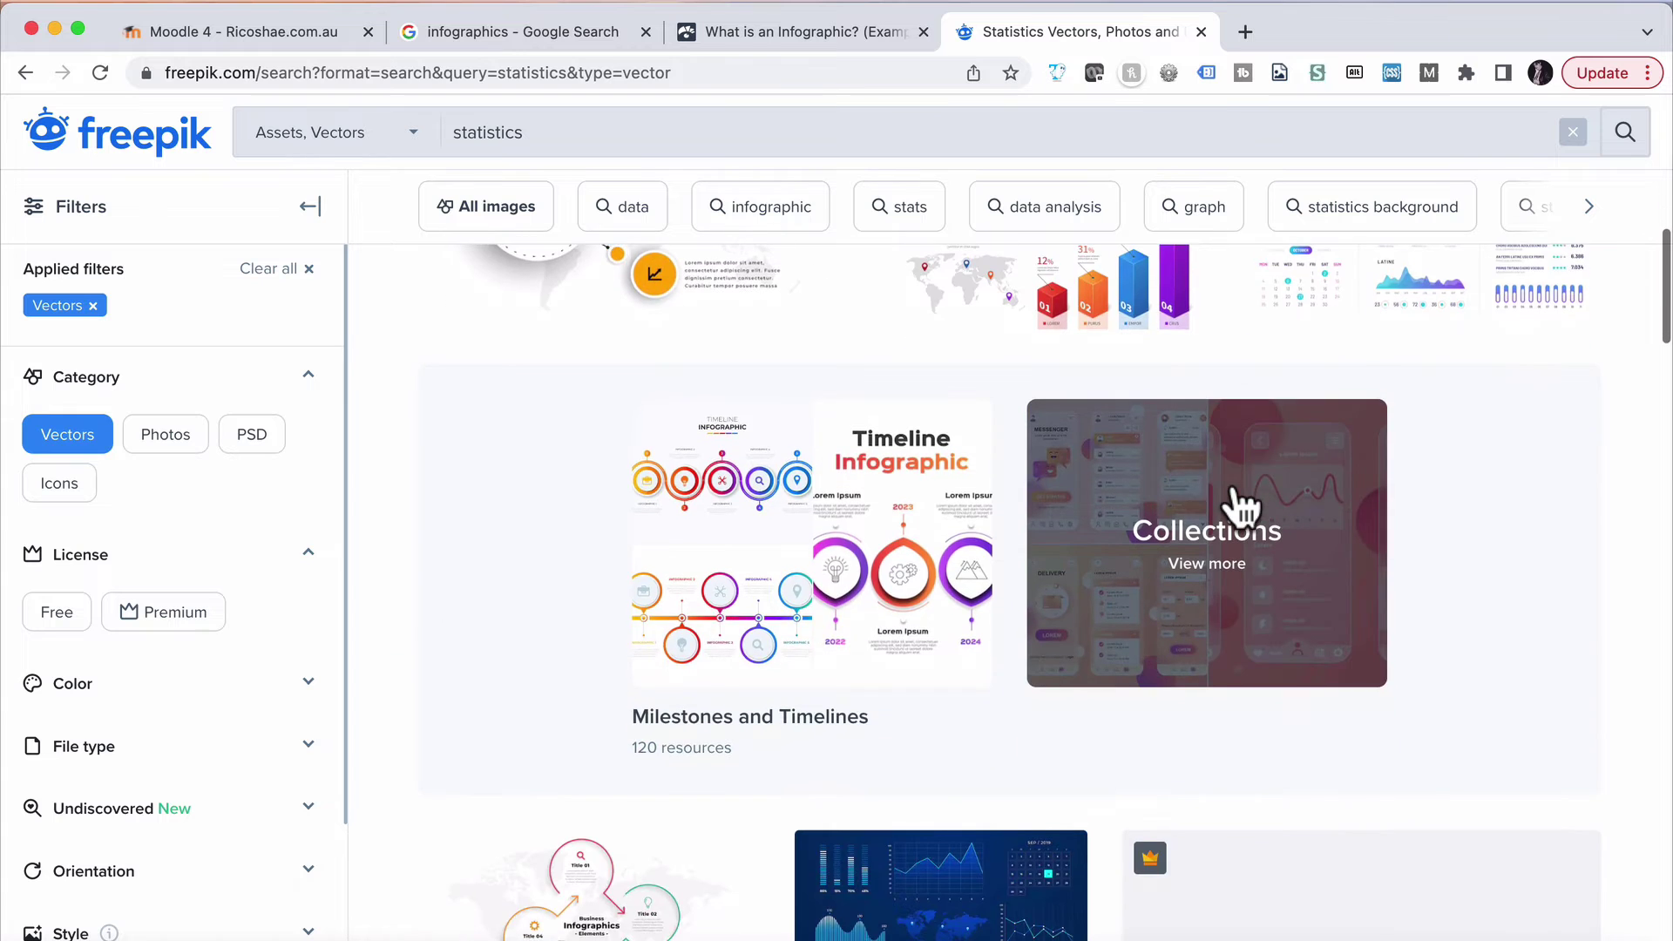
{"action": "scroll", "coordinate": [1242, 510], "scroll_direction": "down", "scroll_amount": 2}
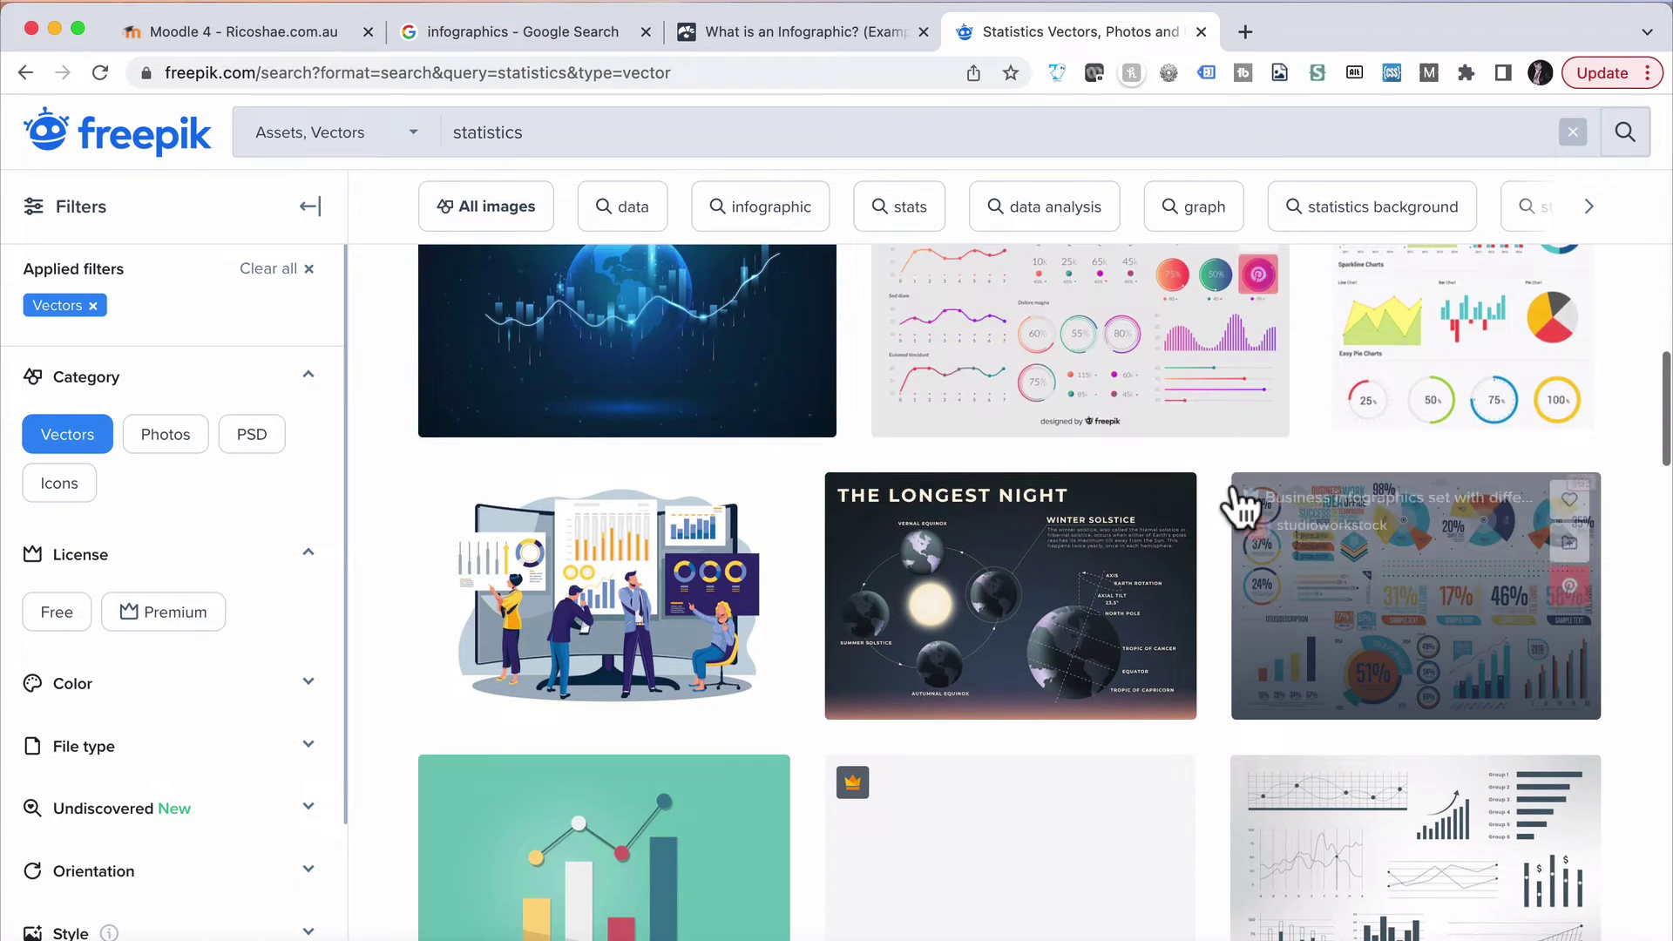
{"action": "left_click", "coordinate": [1410, 599]}
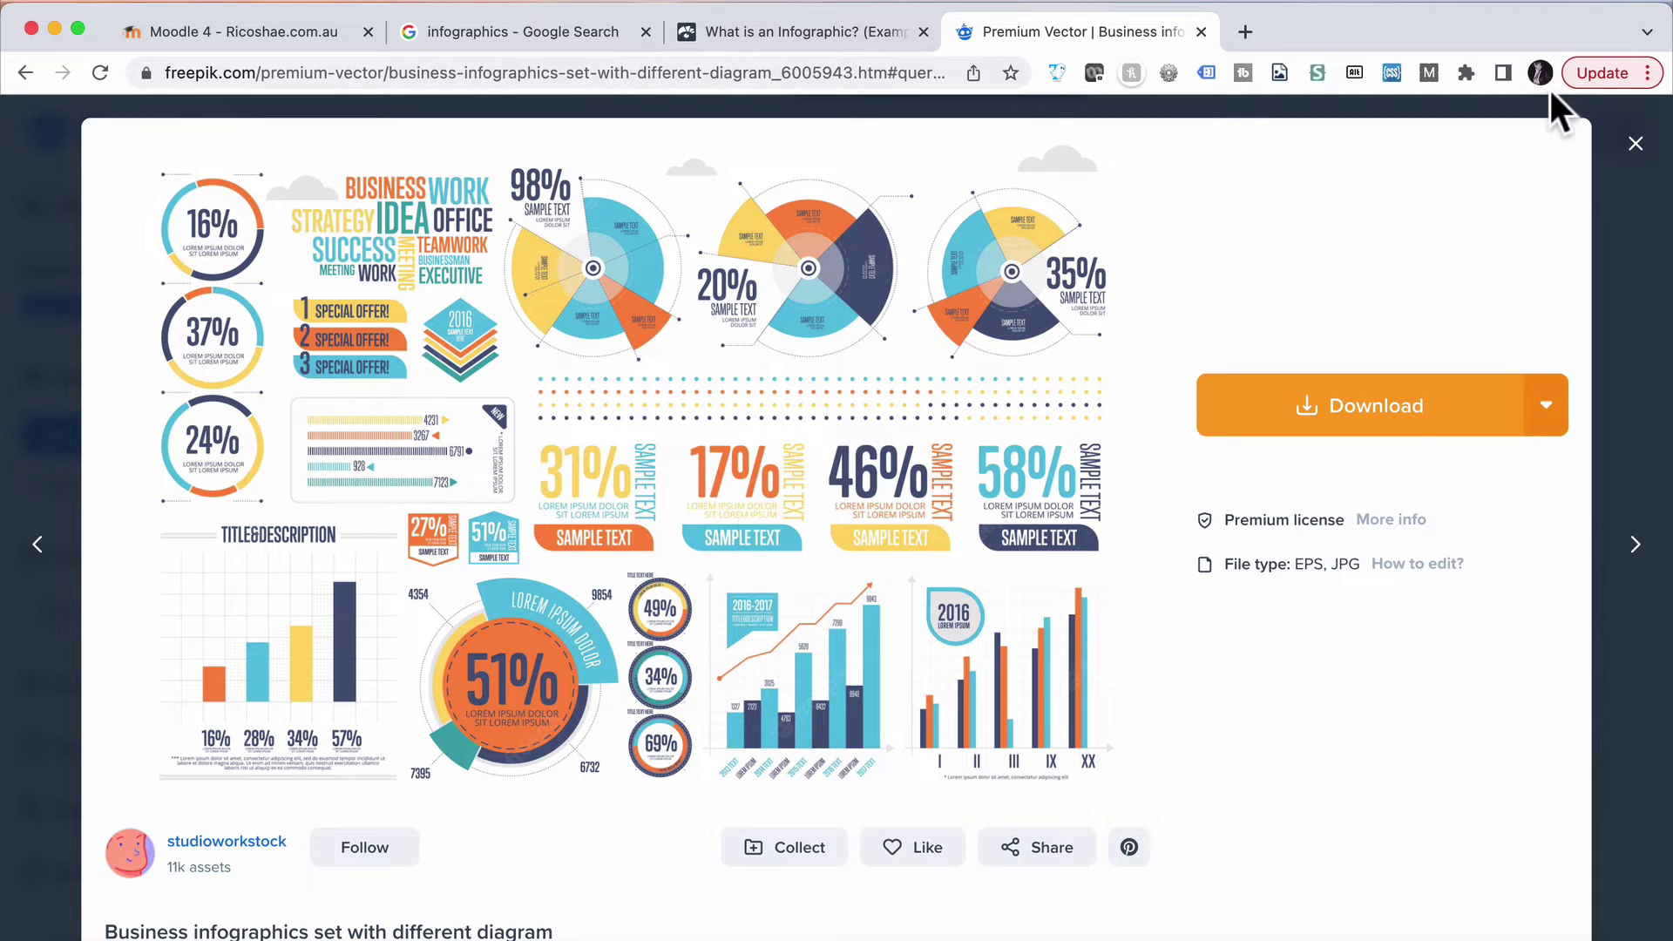
{"action": "left_click", "coordinate": [1631, 141]}
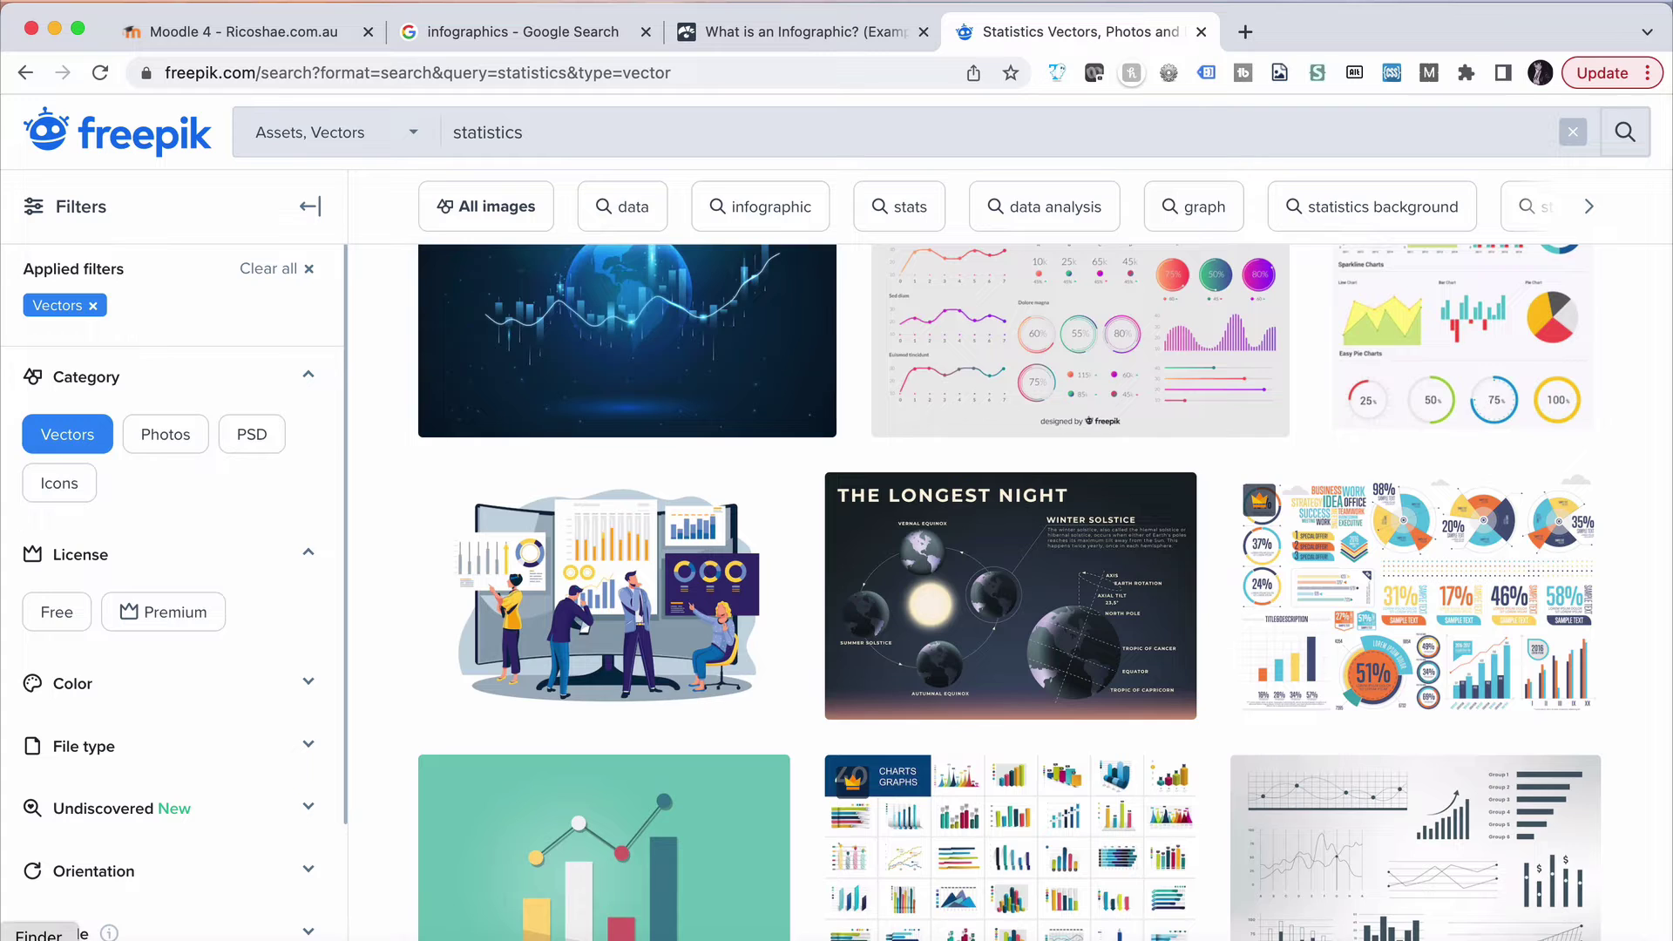
{"action": "left_click", "coordinate": [1094, 531]}
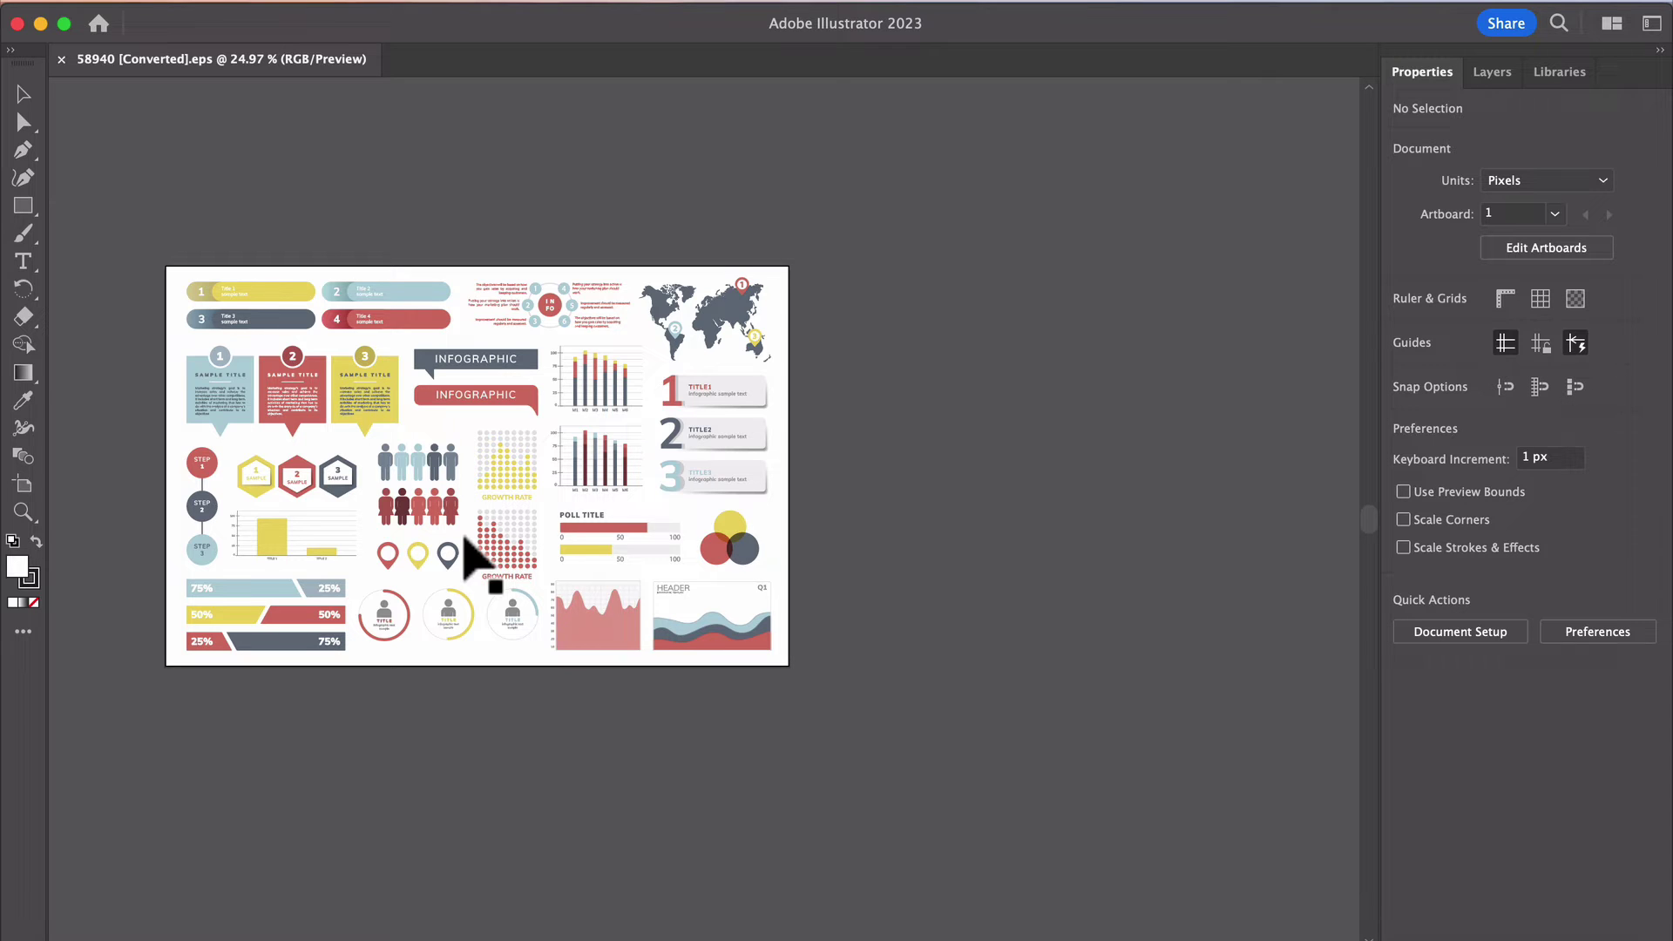
Step: Create a new 800 × 1200 px portrait artboard next to the infographic sheet
{"action": "left_click", "coordinate": [971, 471]}
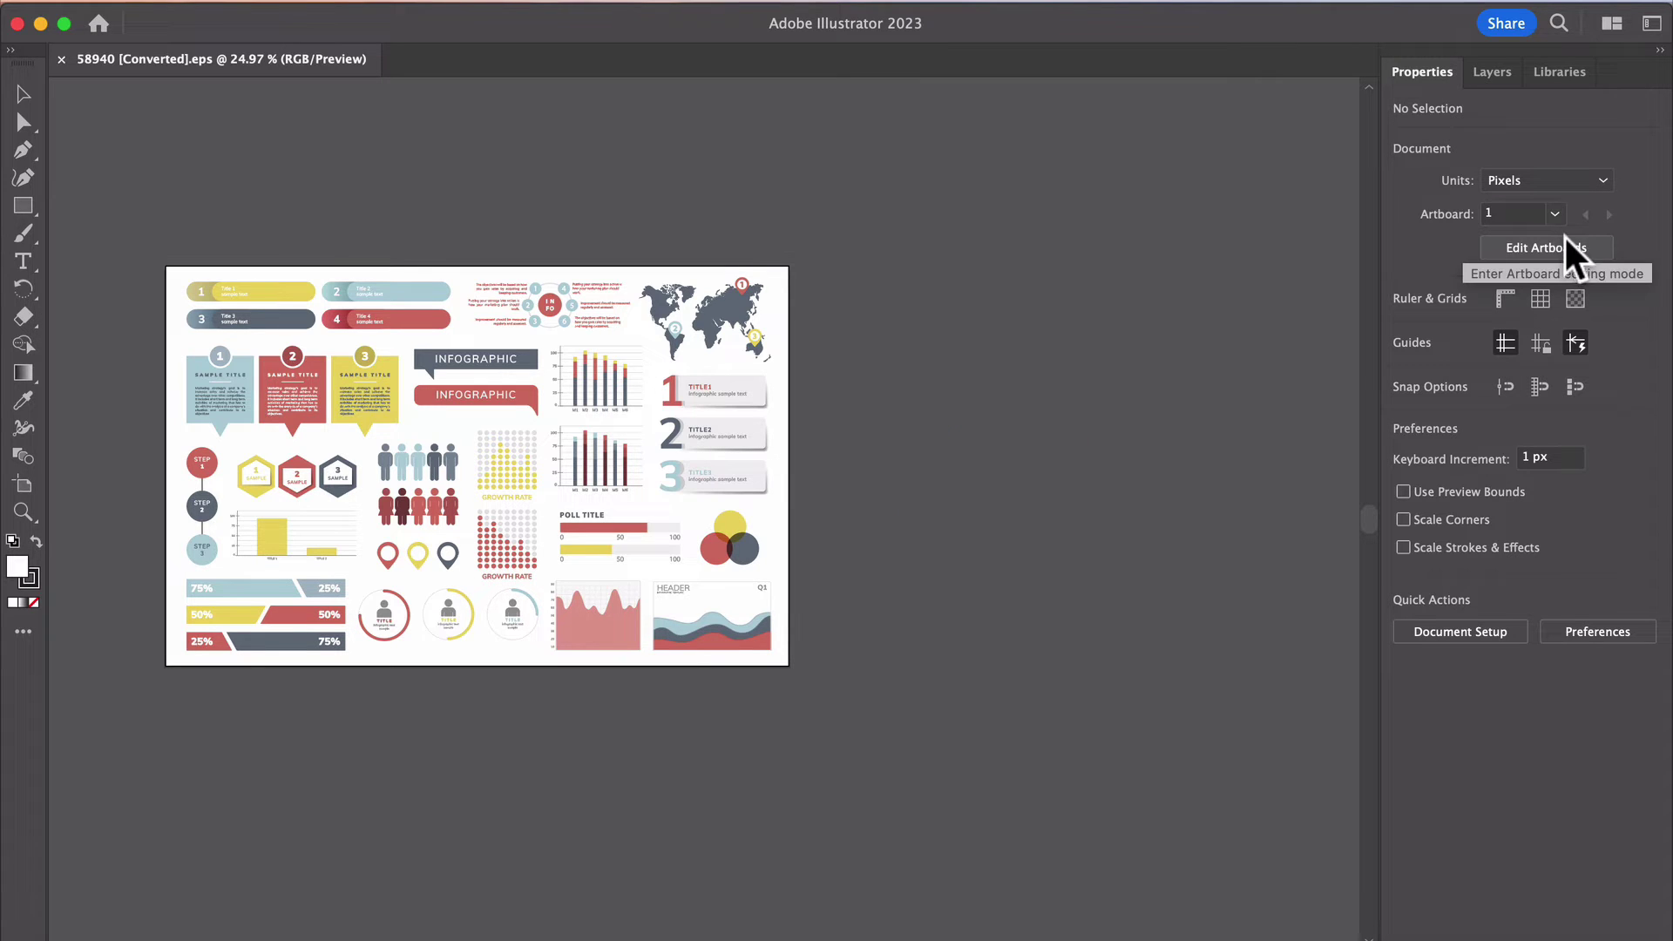
{"action": "left_click", "coordinate": [1559, 250]}
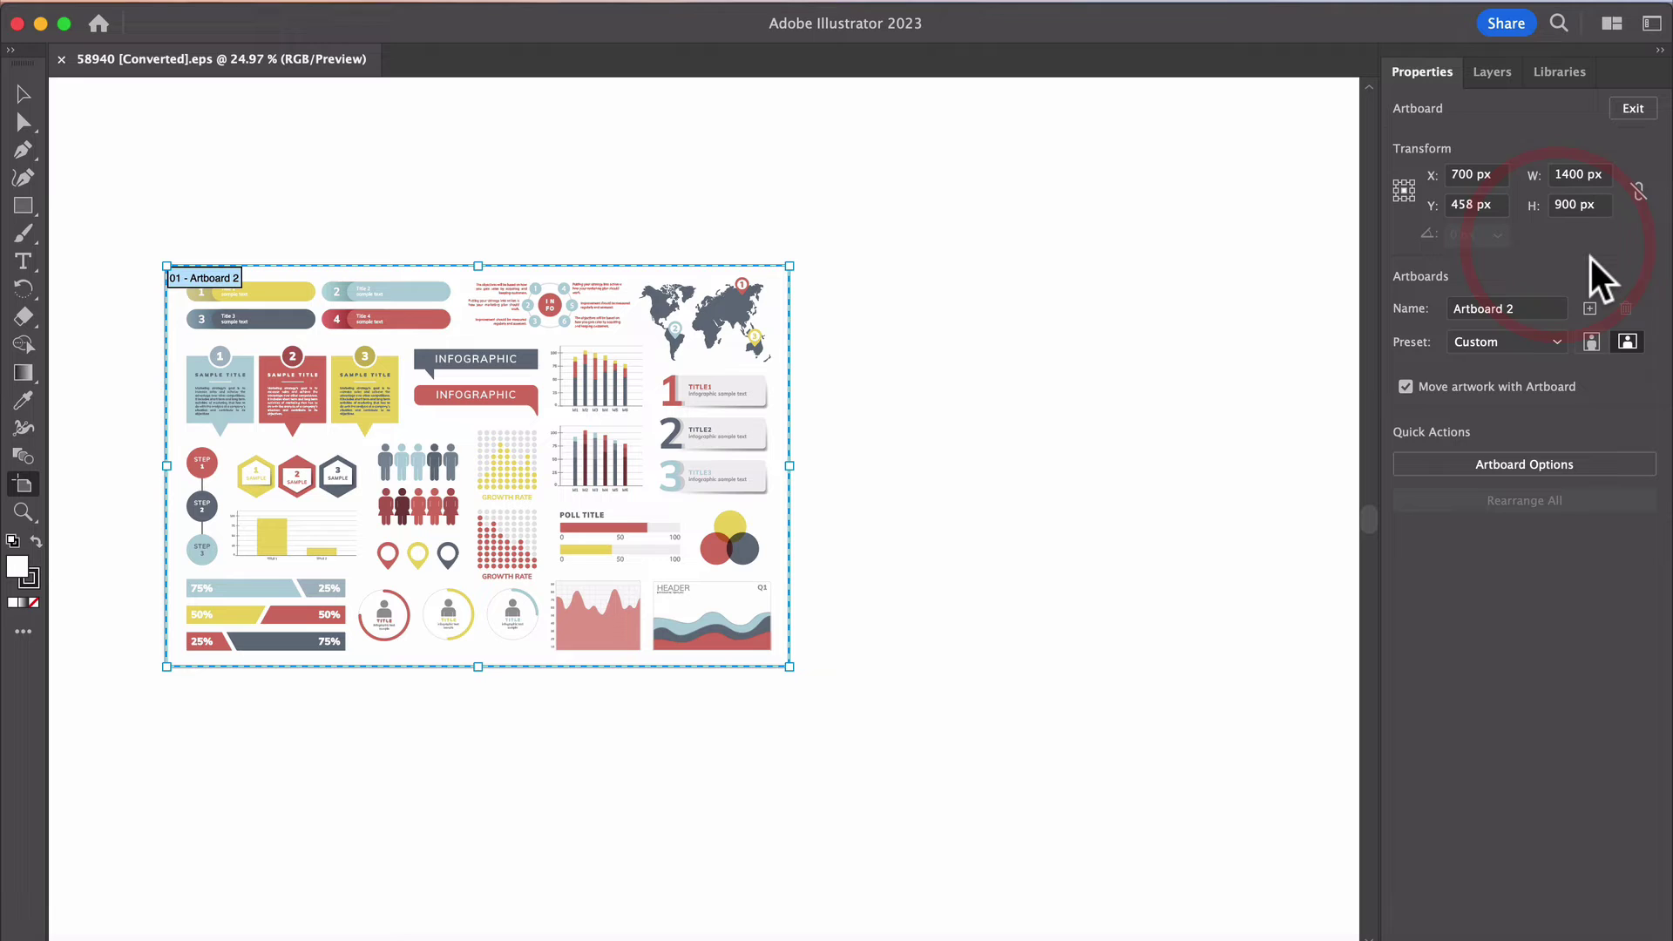
{"action": "left_click", "coordinate": [1591, 310]}
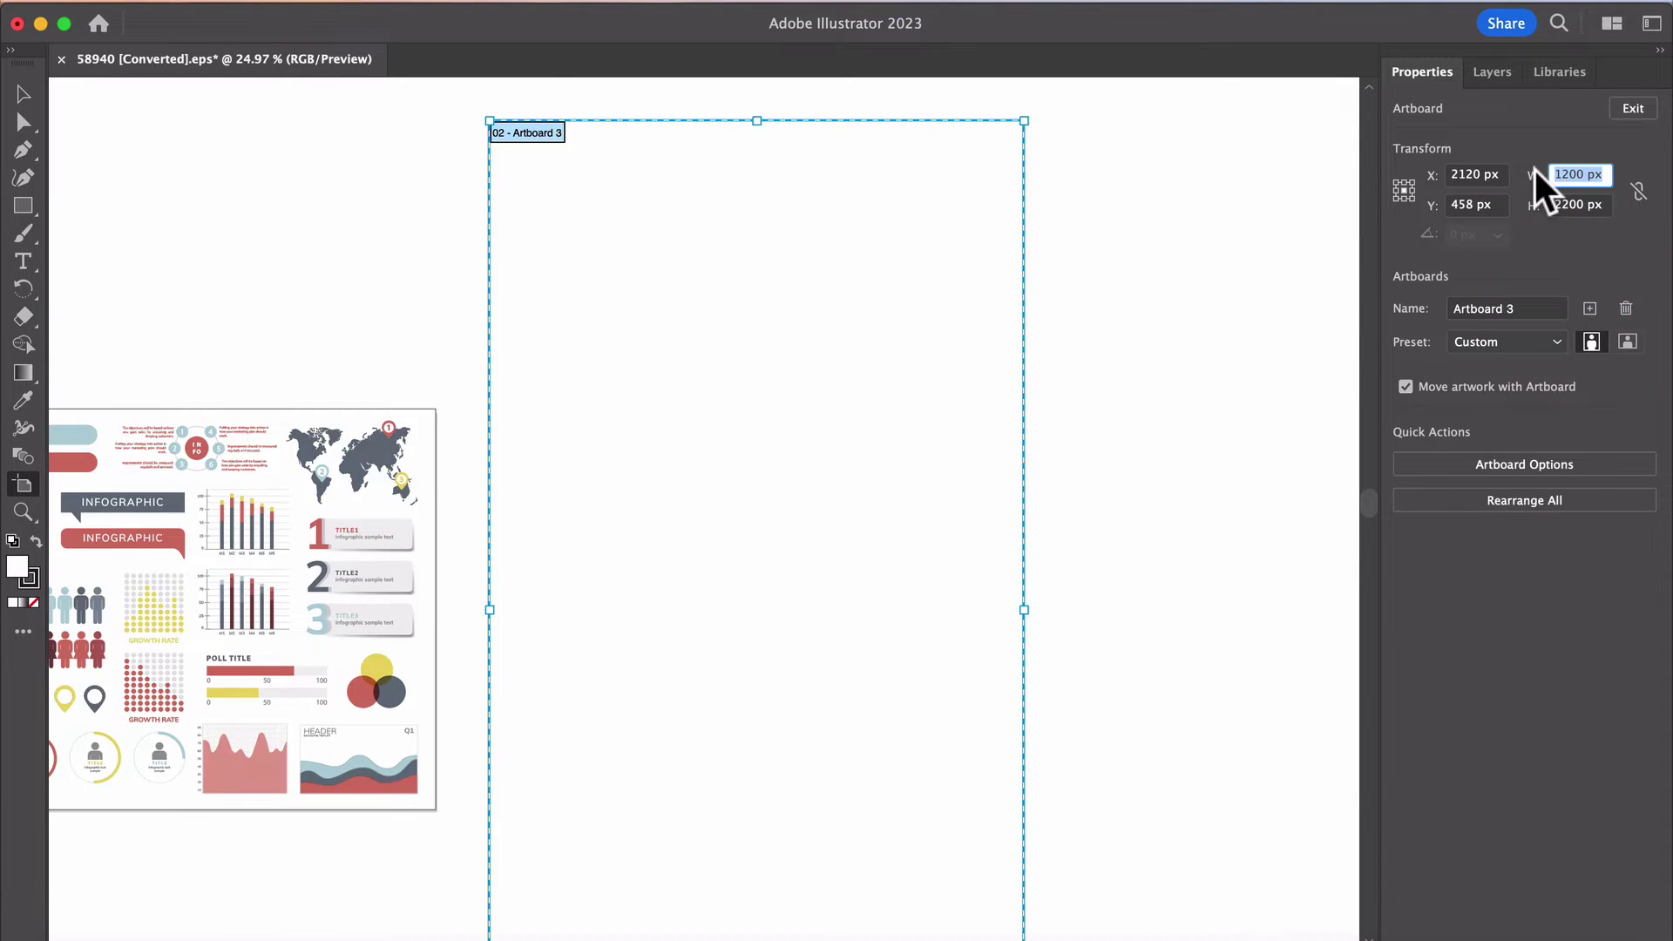
{"action": "type", "text": "800"}
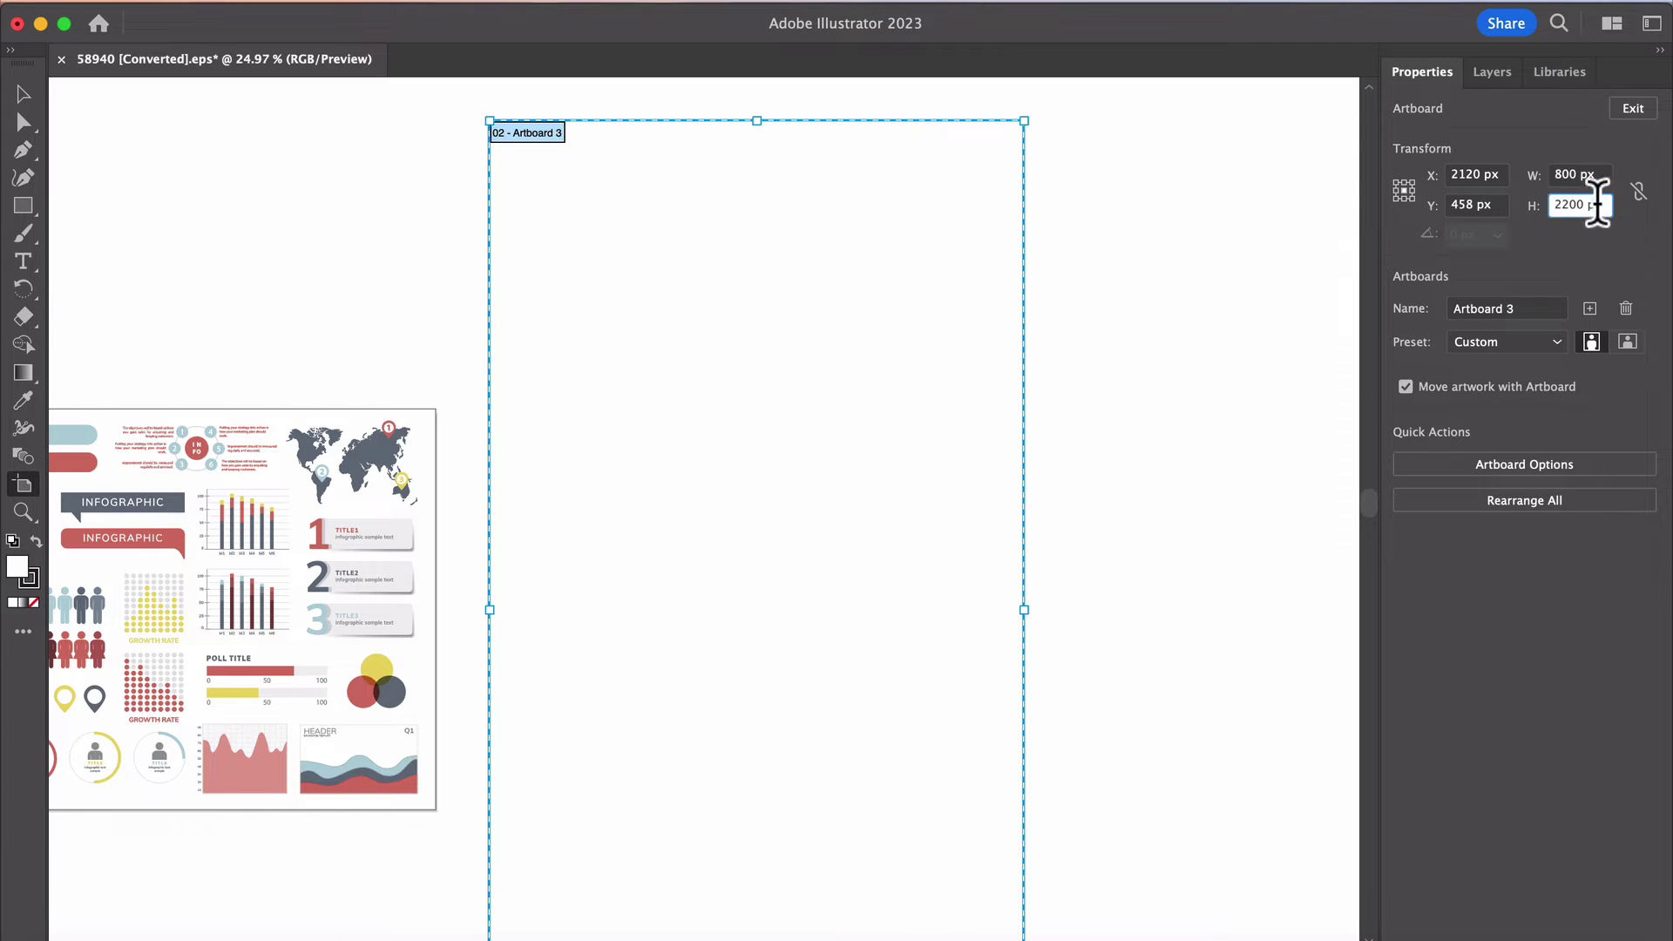
{"action": "left_click", "coordinate": [1577, 207]}
{"action": "type", "text": "1200"}
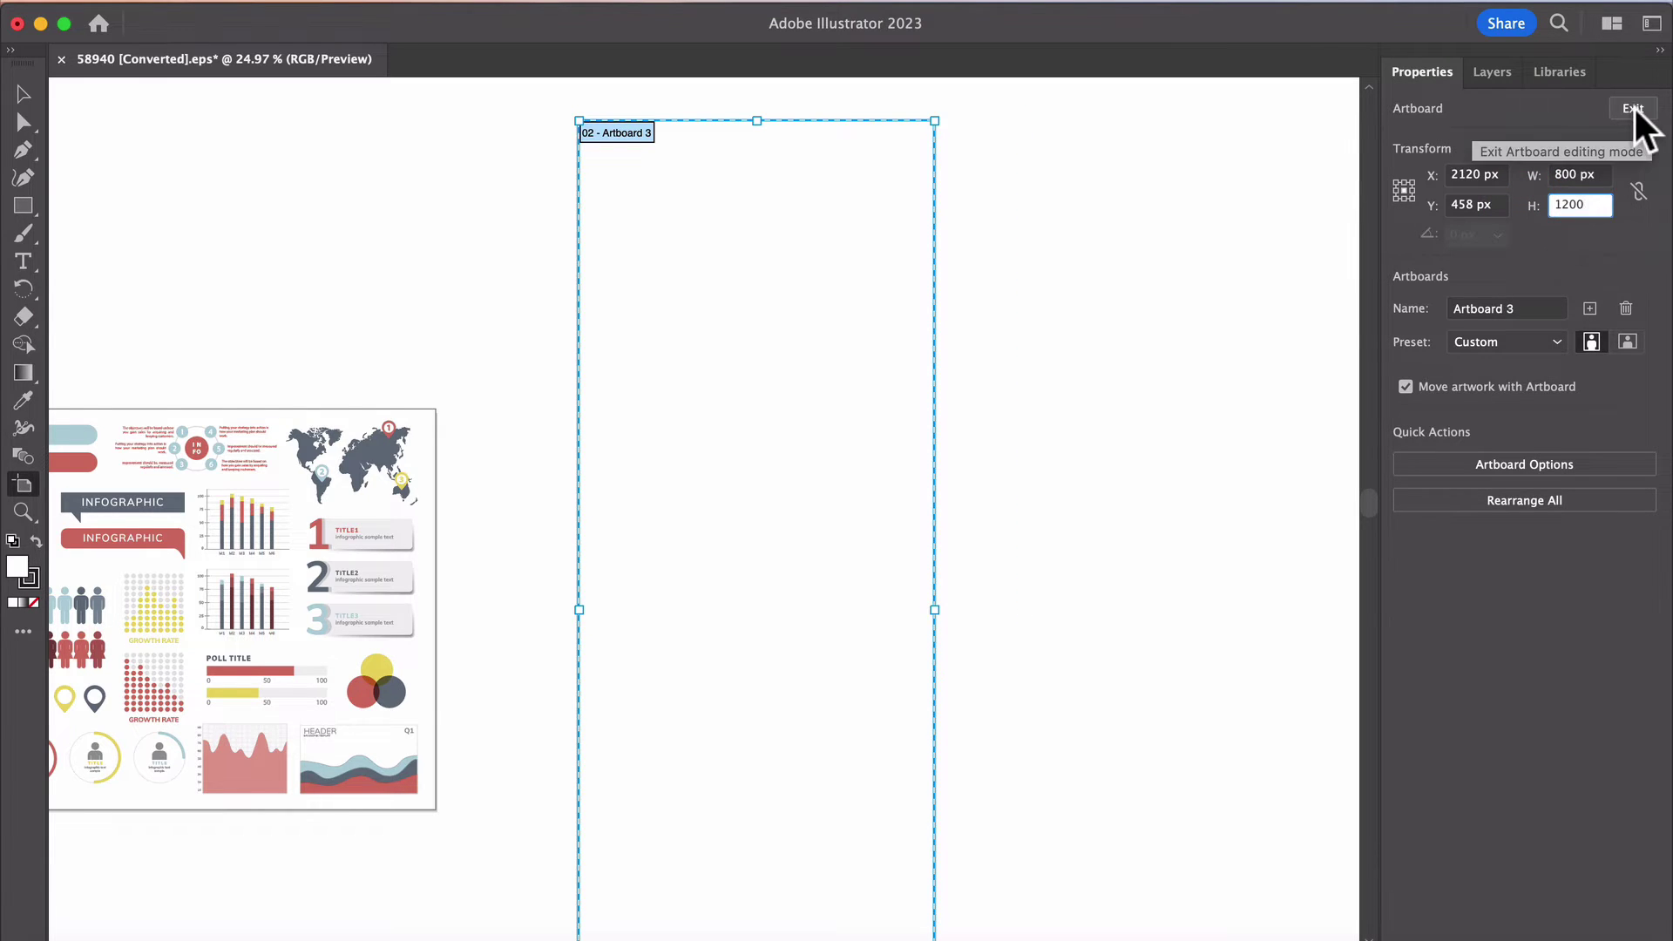
{"action": "left_click", "coordinate": [1632, 109]}
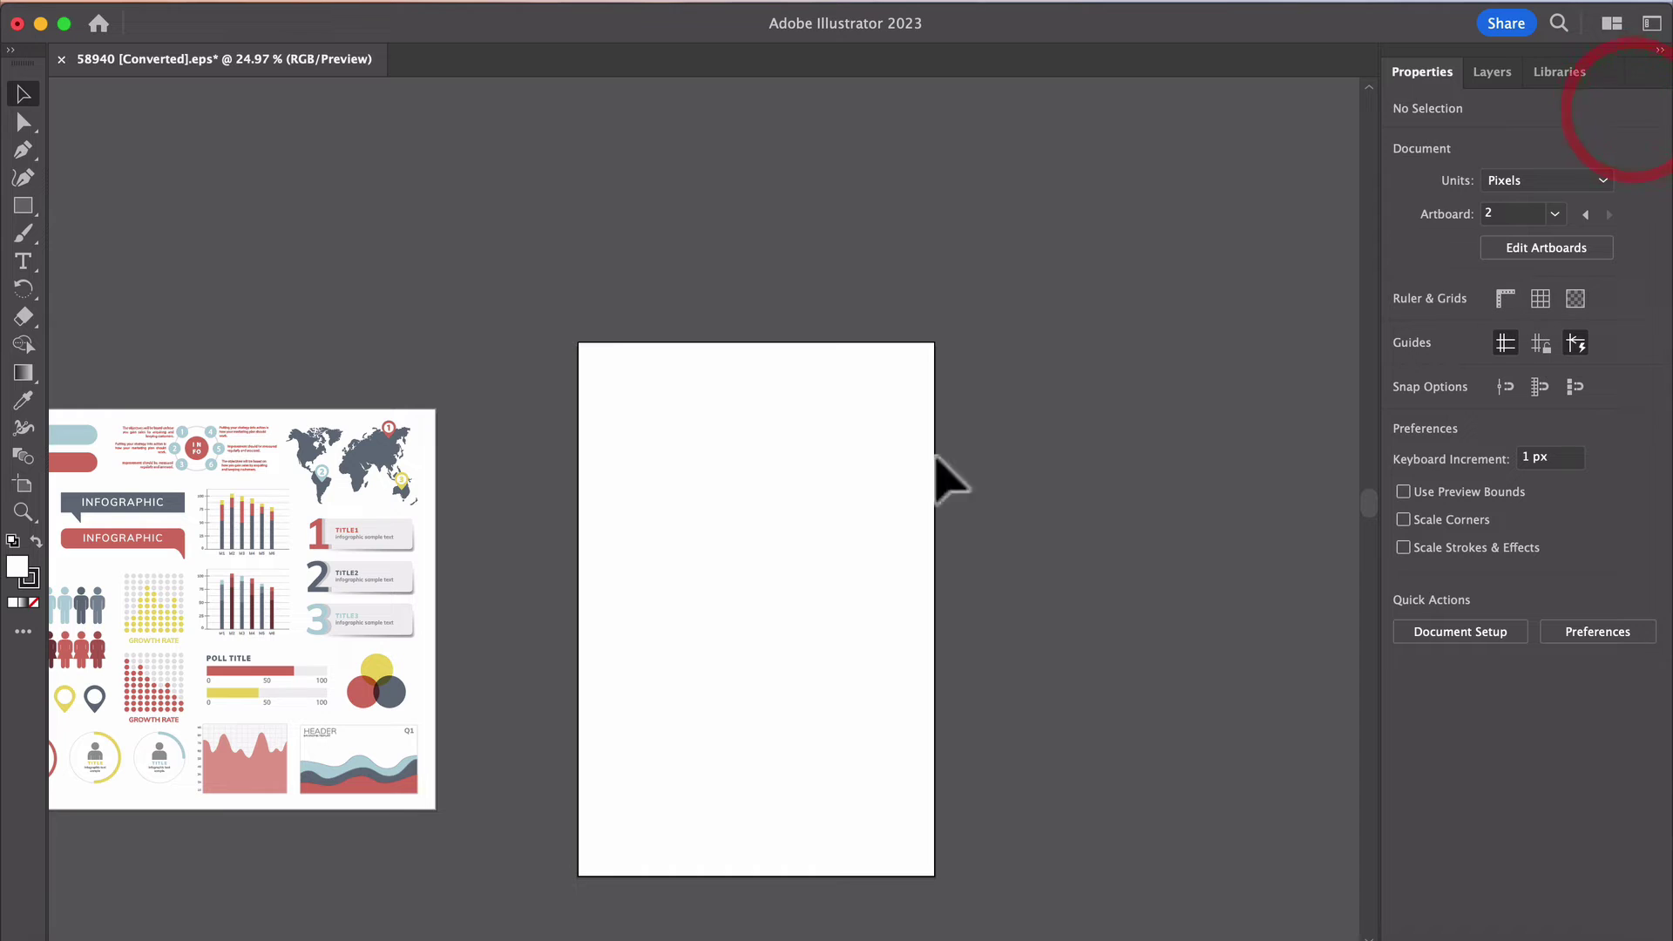
{"action": "scroll", "coordinate": [603, 445], "scroll_direction": "left", "scroll_amount": 5}
{"action": "scroll", "coordinate": [603, 444], "scroll_direction": "down", "scroll_amount": 3}
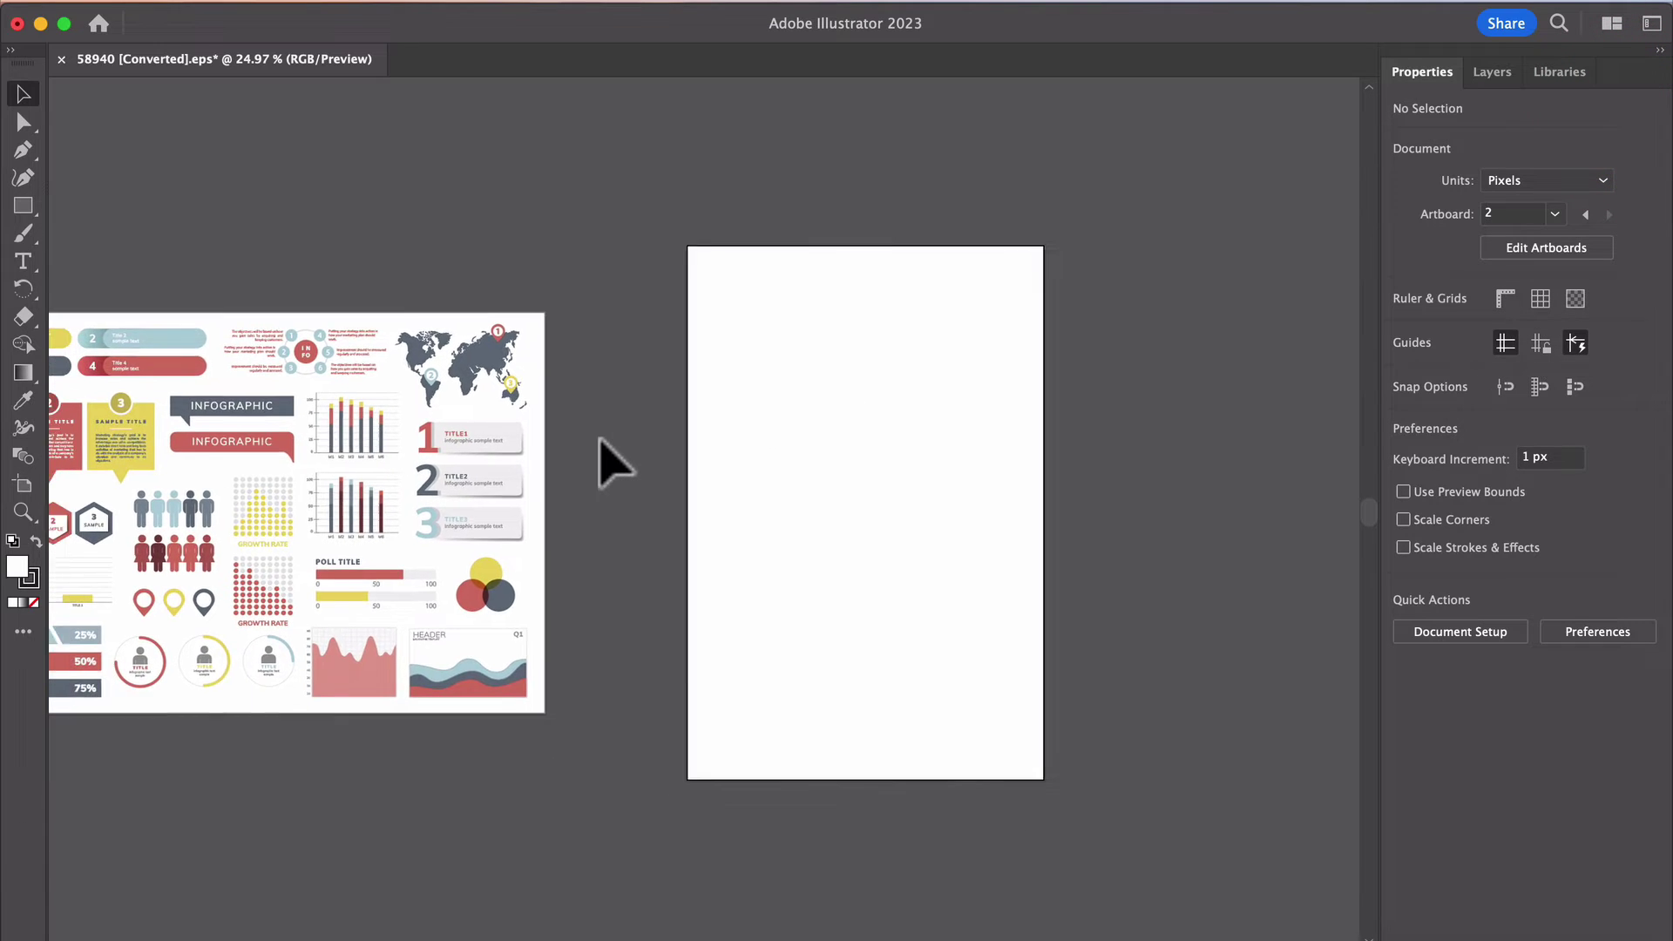
{"action": "scroll", "coordinate": [665, 486], "scroll_direction": "left", "scroll_amount": 2}
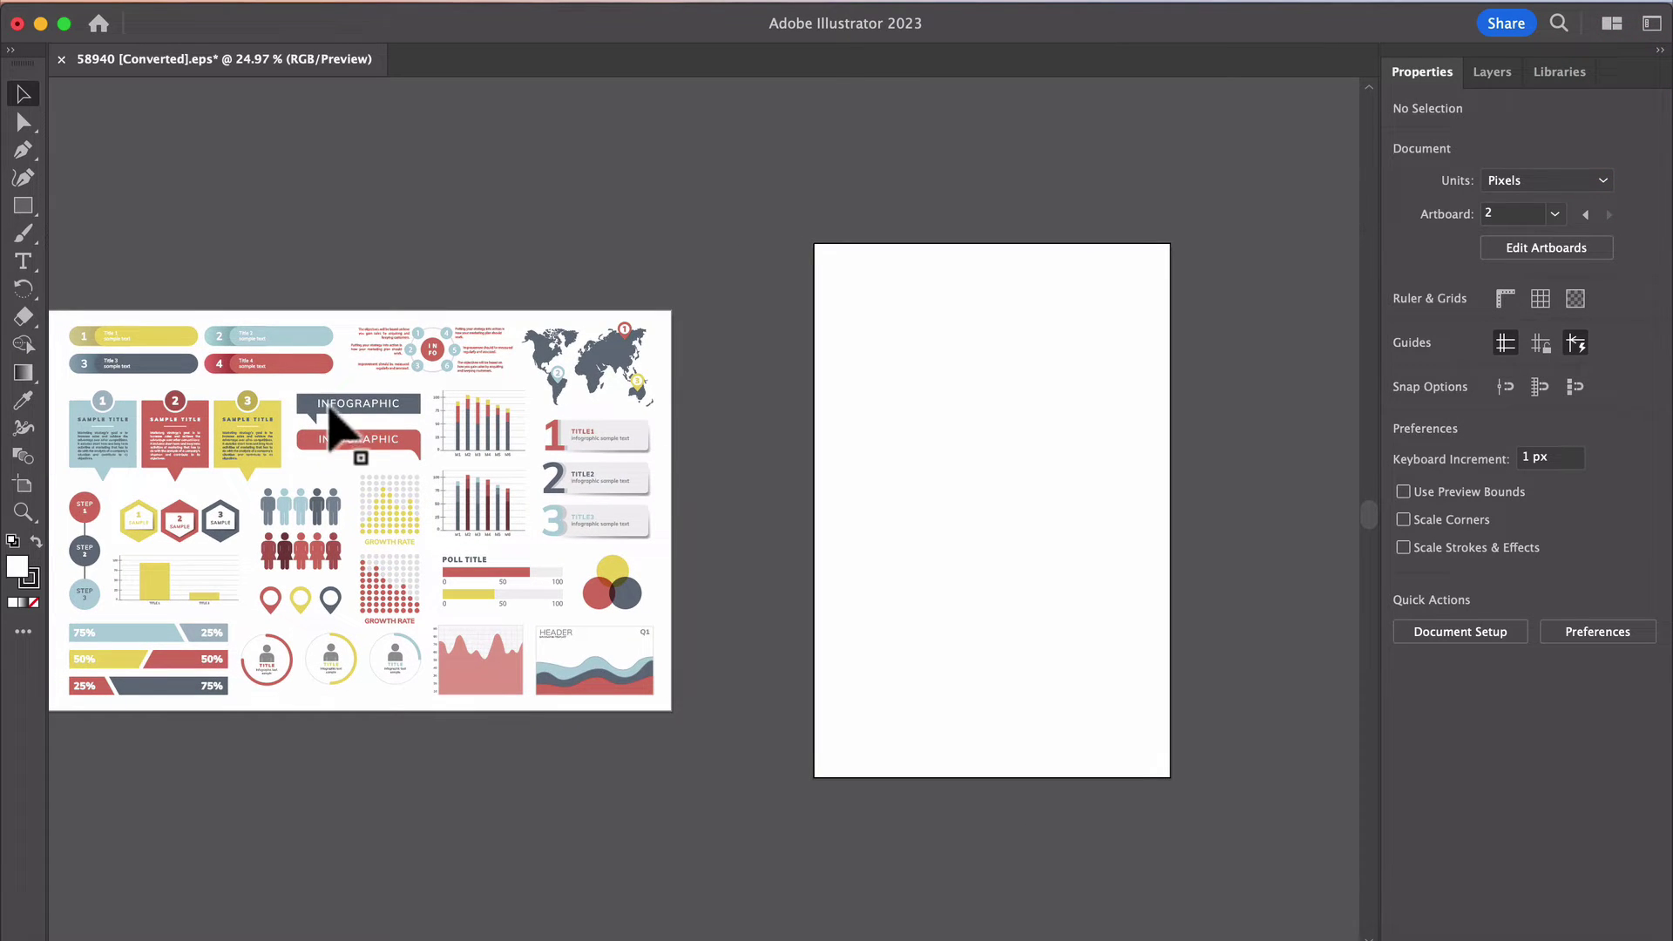
Step: Move the INFOGRAPHIC banner to the artboard's top-left and the world map to its top-right
{"action": "left_click_drag", "start_coordinate": [334, 399], "coordinate": [851, 261]}
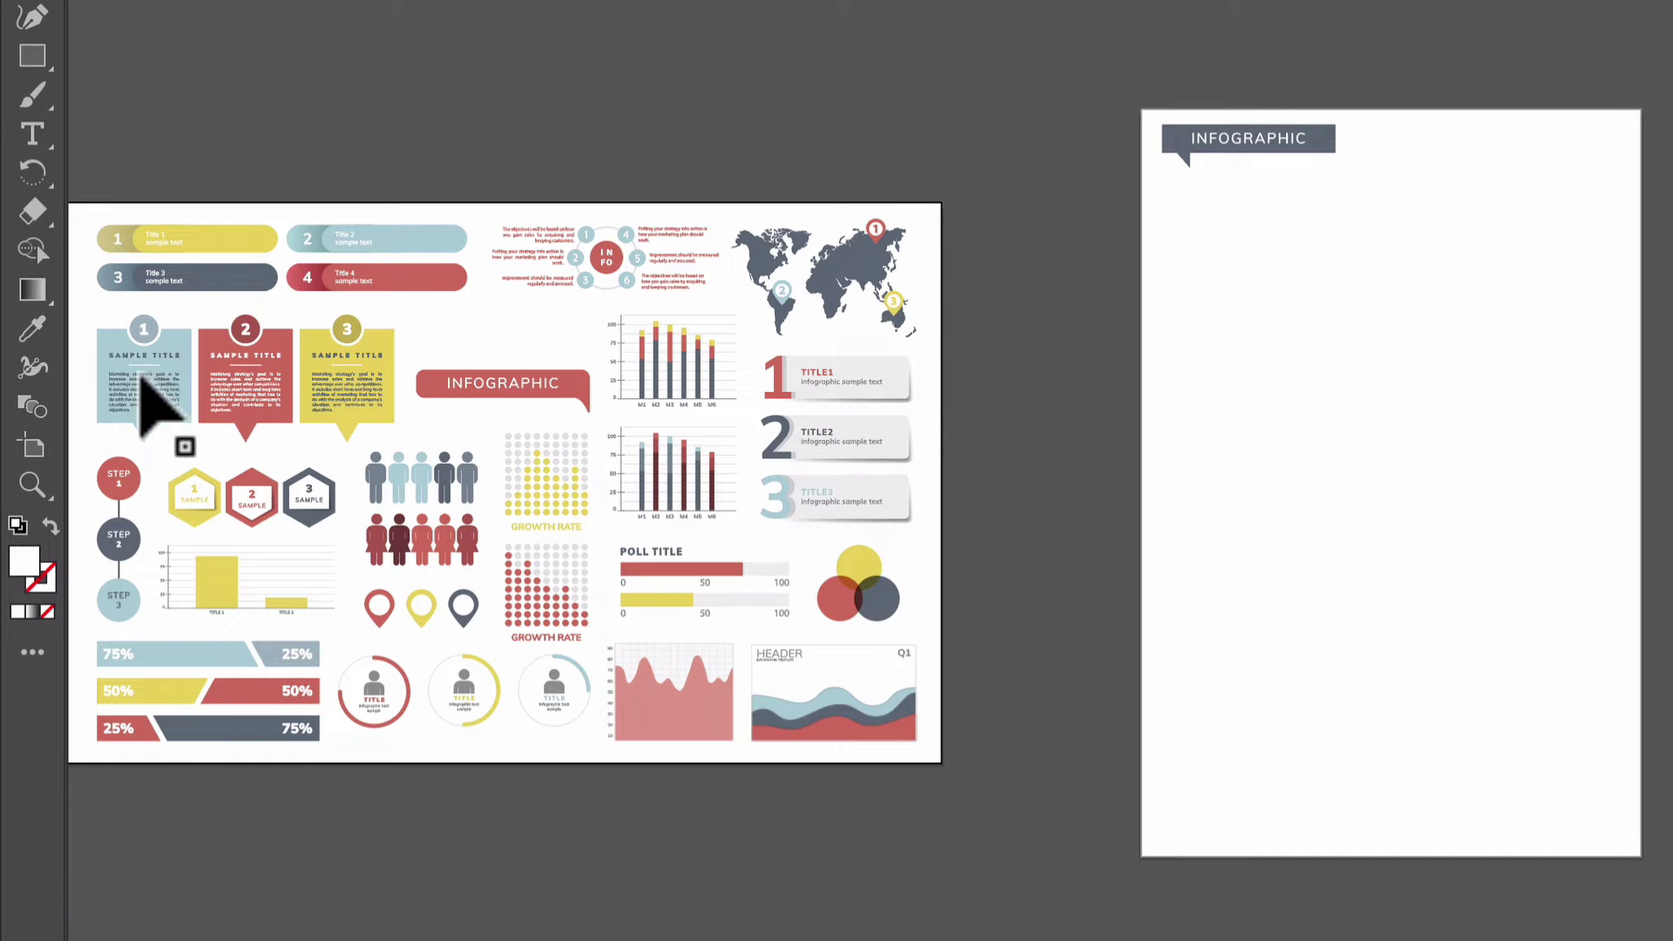
{"action": "left_click_drag", "start_coordinate": [173, 376], "coordinate": [135, 364]}
{"action": "left_click_drag", "start_coordinate": [830, 268], "coordinate": [1512, 253]}
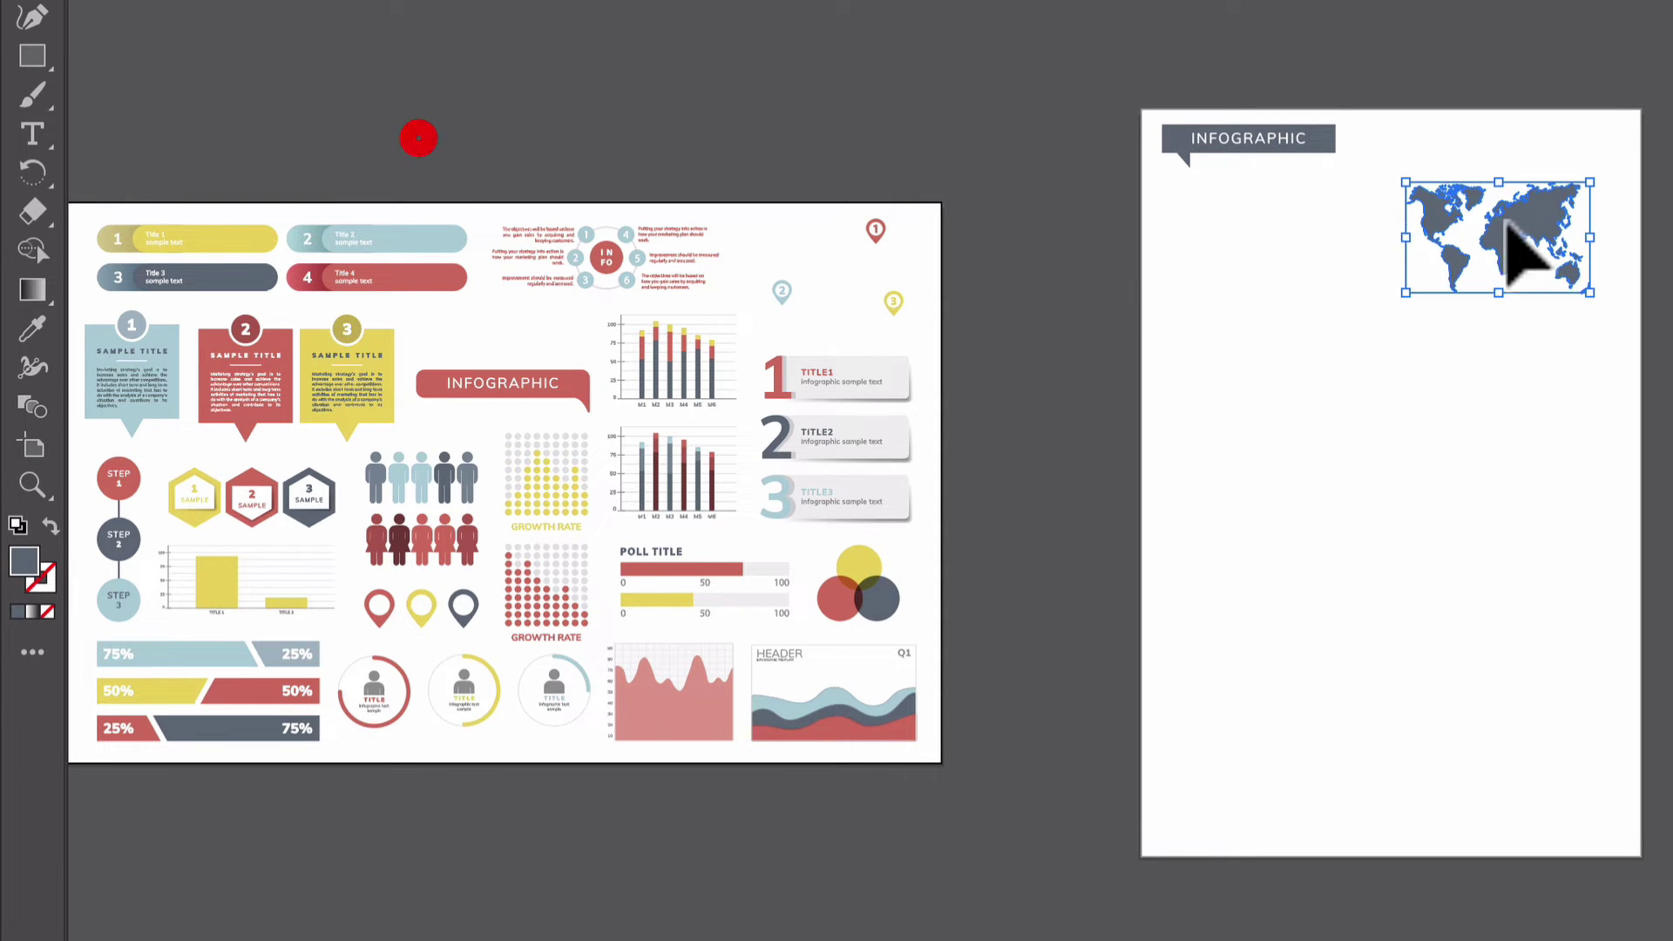
Step: Add a 'Global information' text heading above the world map
{"action": "left_click", "coordinate": [33, 133]}
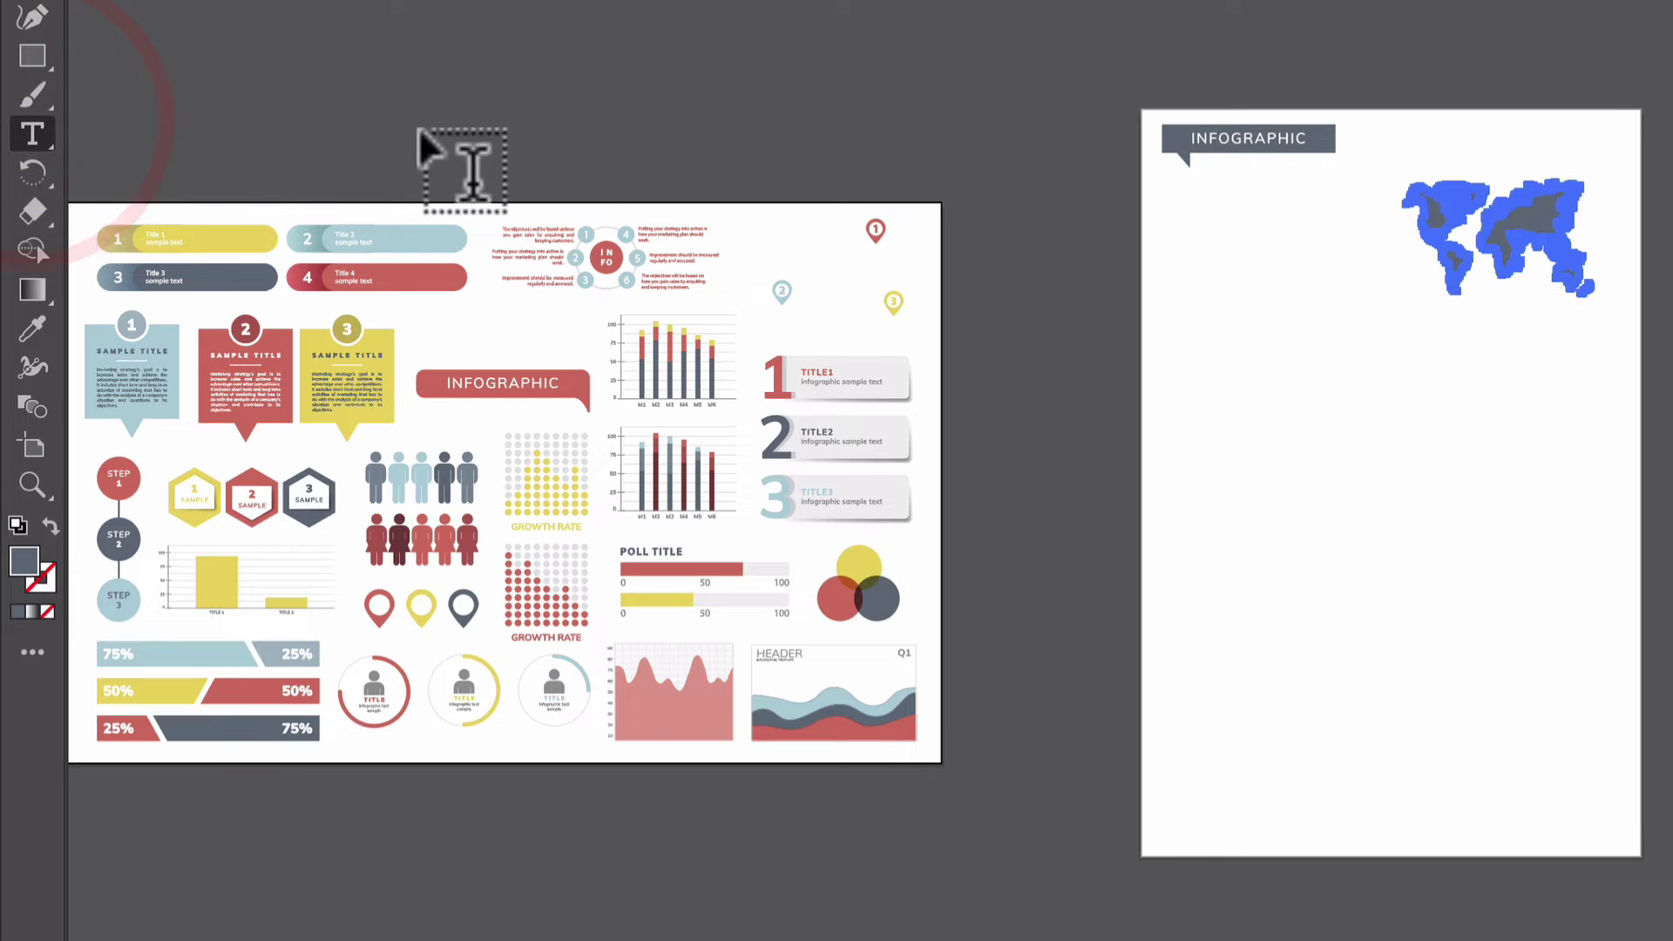
{"action": "left_click_drag", "start_coordinate": [1392, 124], "coordinate": [1577, 146]}
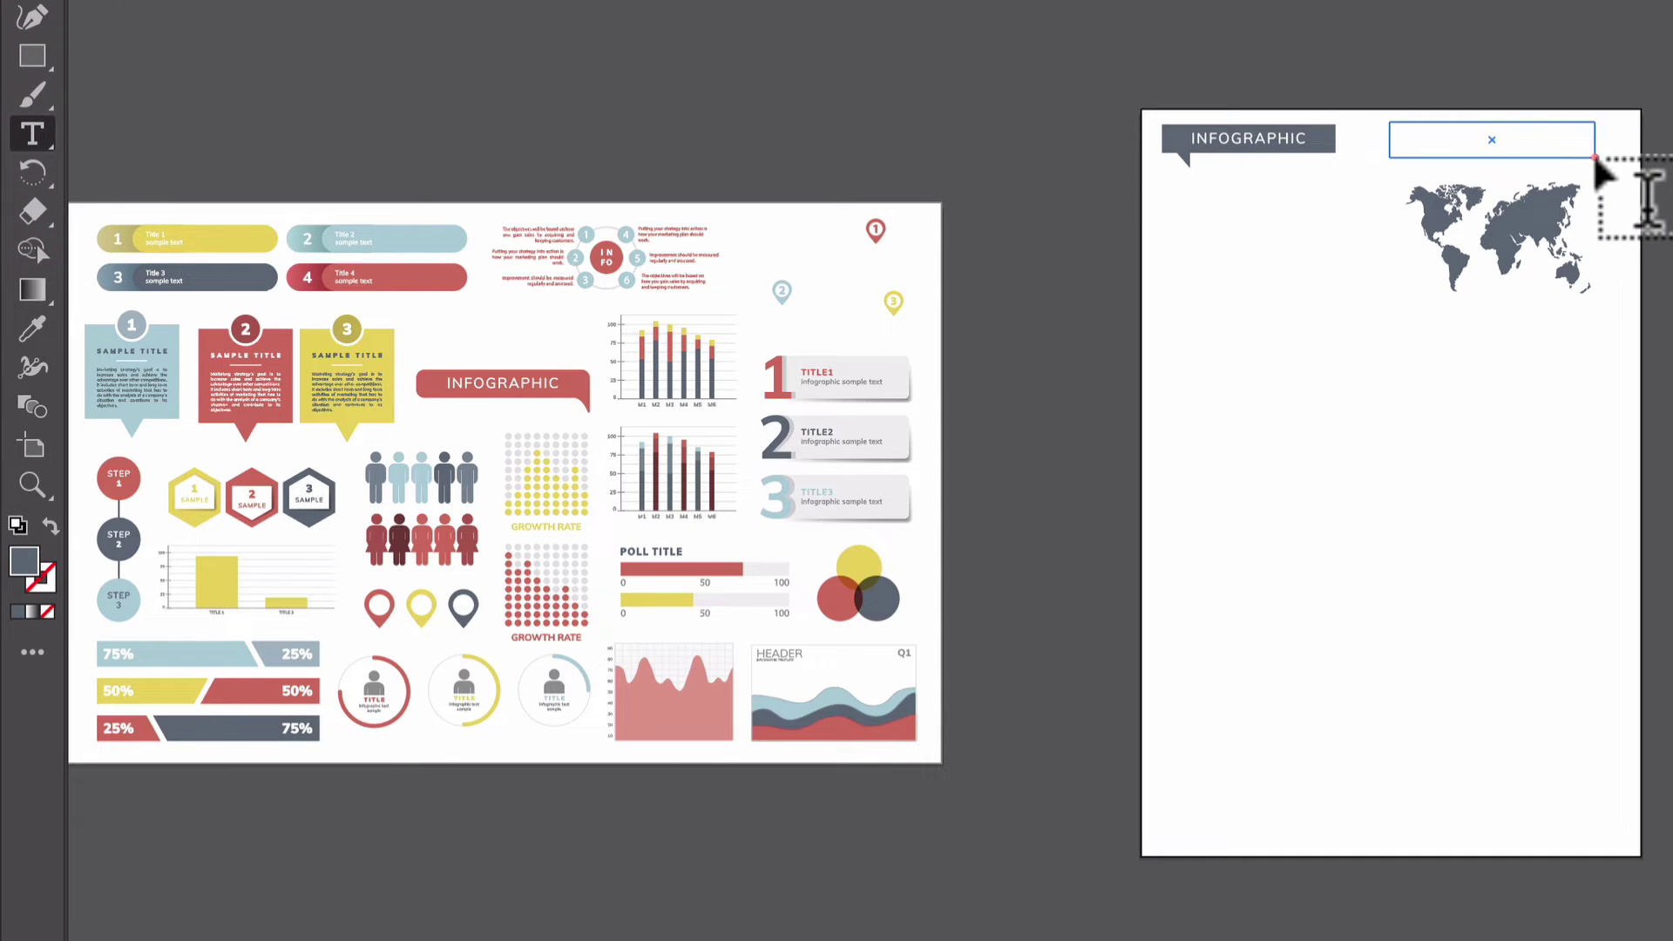
{"action": "key", "text": "ctrl+v"}
{"action": "left_click", "coordinate": [1556, 131], "text": "ctrl"}
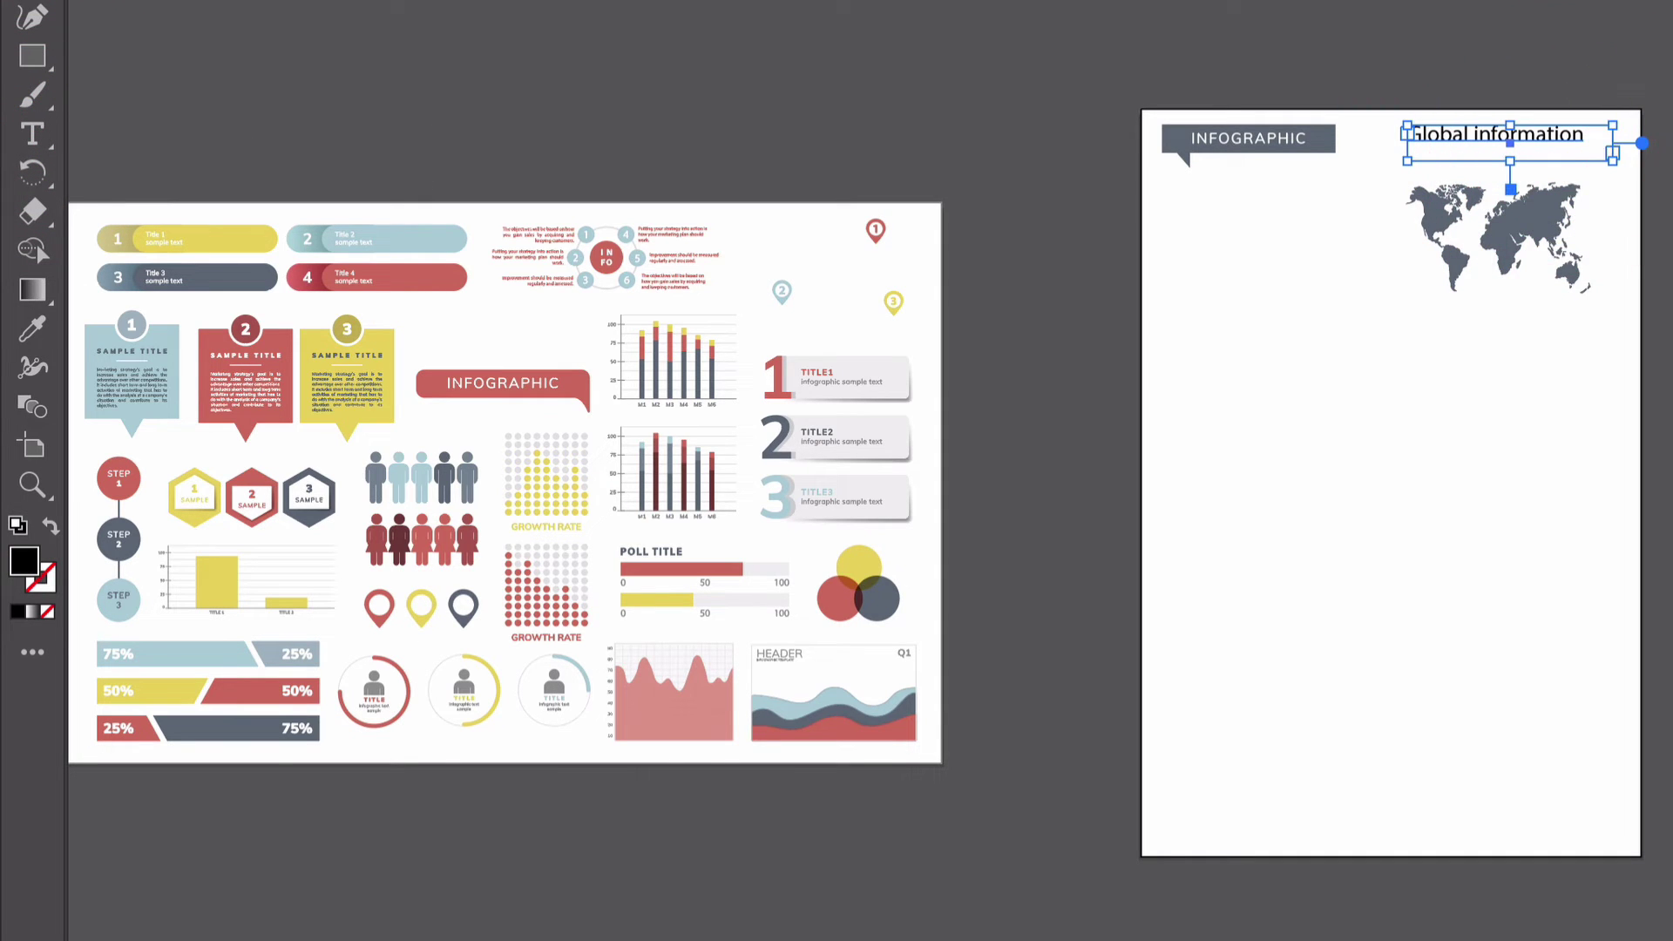
{"action": "left_click_drag", "start_coordinate": [1564, 133], "coordinate": [1554, 140]}
Step: Place the red, light-blue and yellow numbered pins on the world map
{"action": "left_click_drag", "start_coordinate": [879, 234], "coordinate": [1572, 255]}
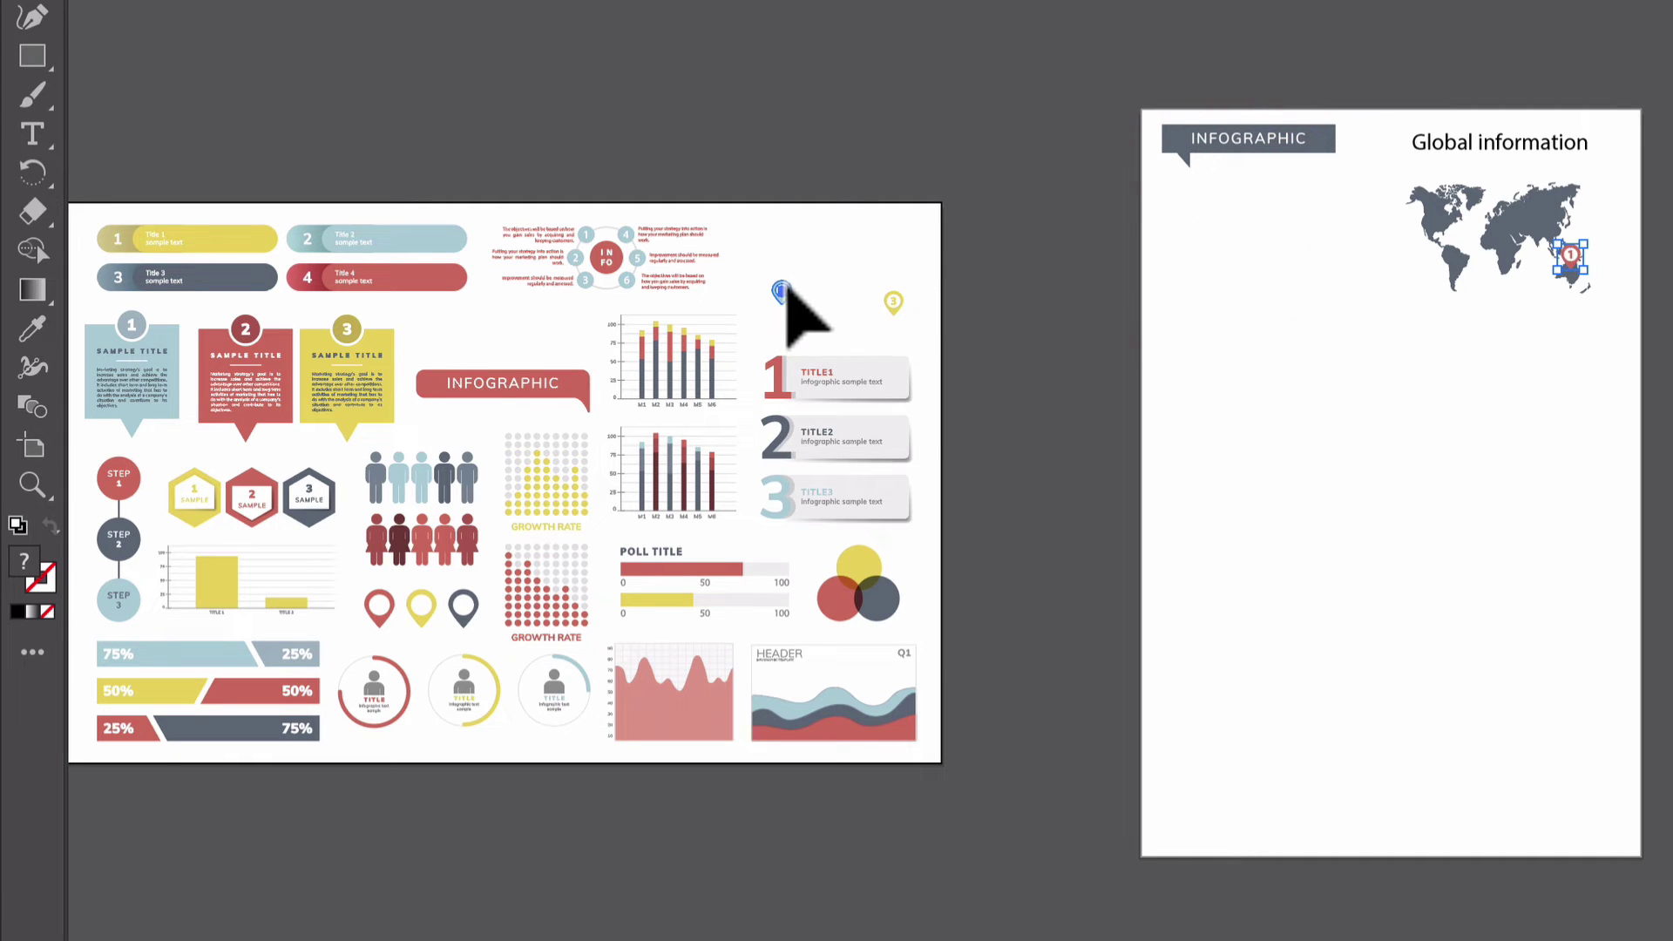
{"action": "left_click_drag", "start_coordinate": [786, 293], "coordinate": [1452, 238]}
{"action": "left_click", "coordinate": [967, 292]}
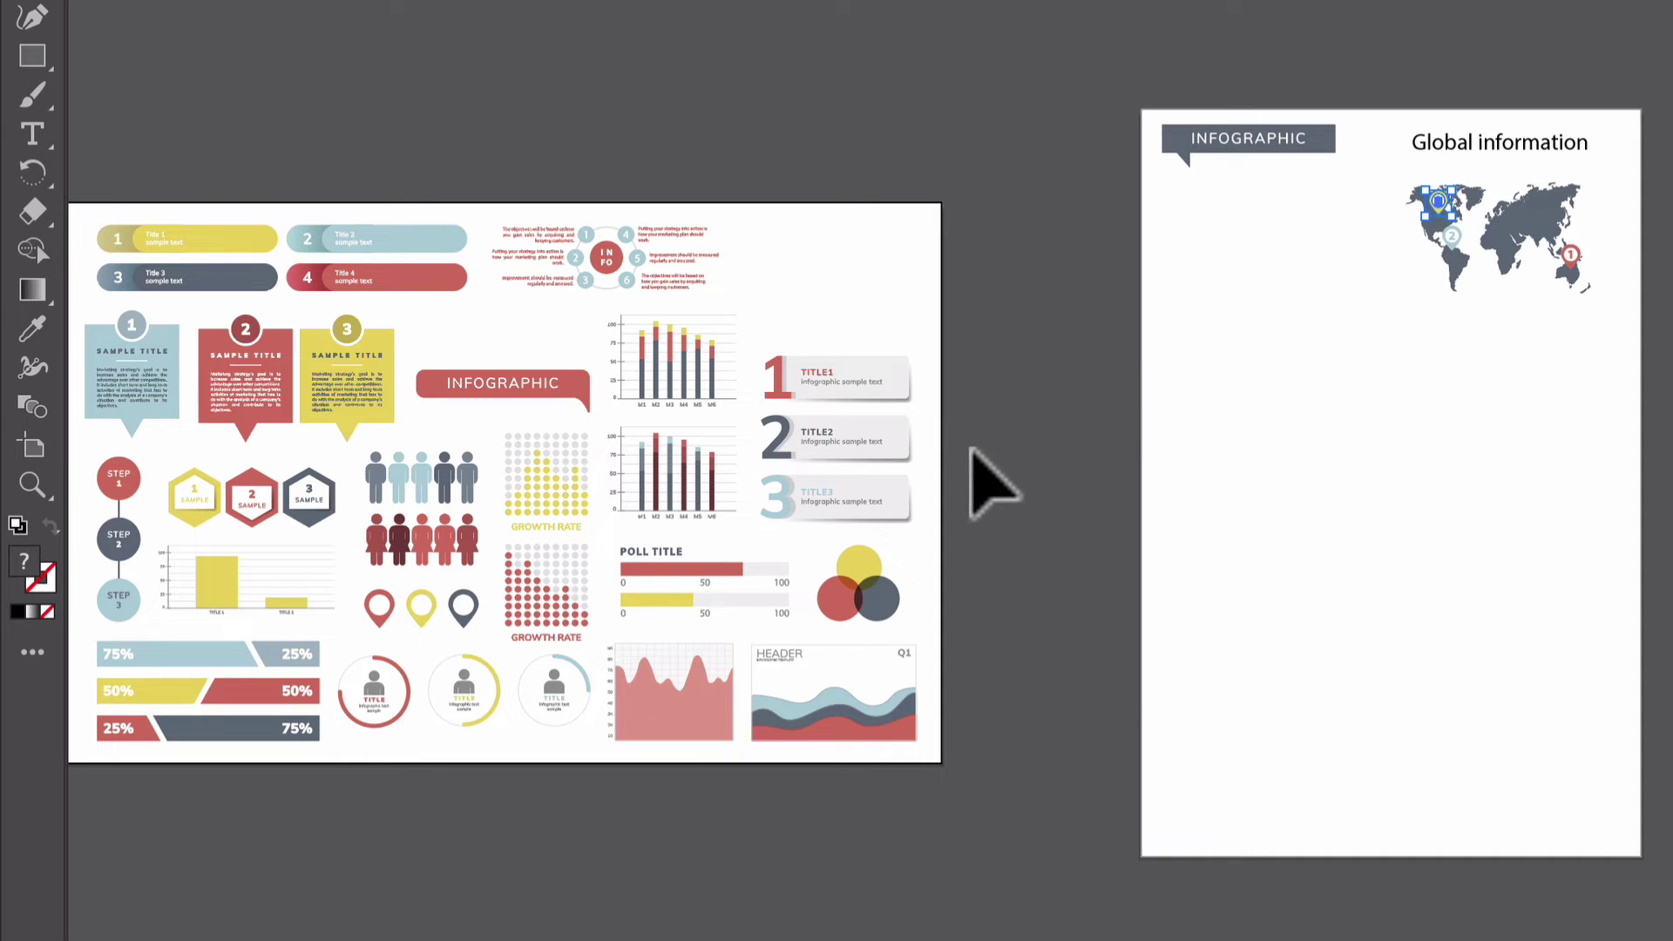
Step: Move the blue 1, red 2 and yellow 3 title boxes onto the portrait page
{"action": "left_click_drag", "start_coordinate": [159, 388], "coordinate": [1213, 344]}
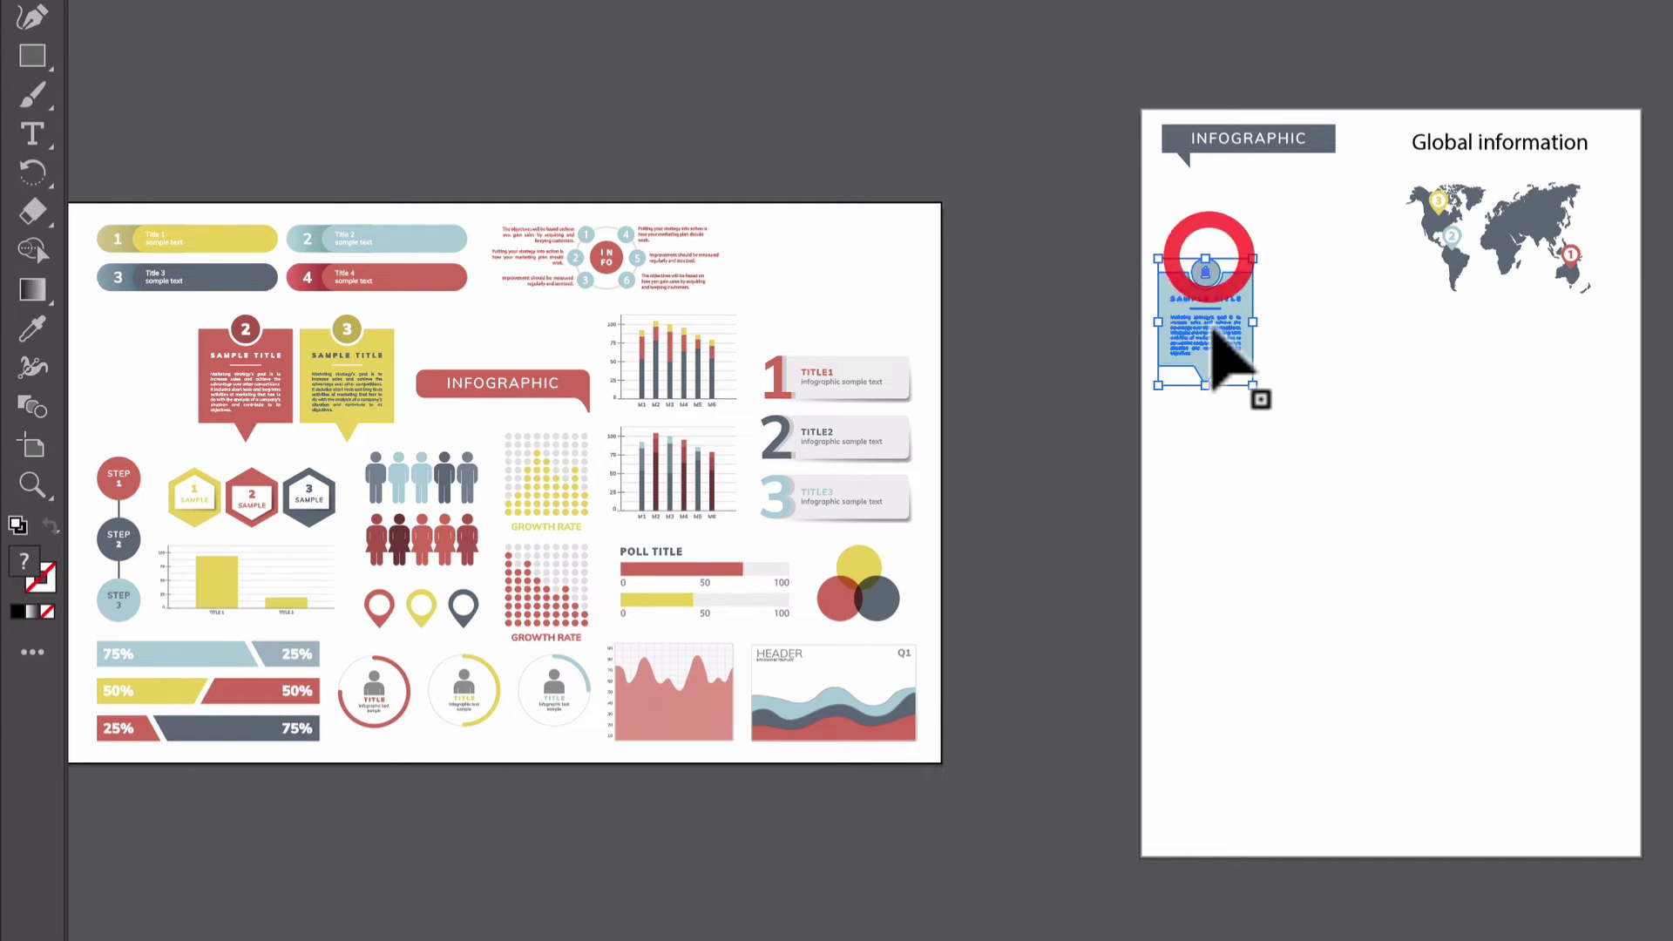
{"action": "left_click_drag", "start_coordinate": [237, 388], "coordinate": [1243, 418]}
{"action": "left_click", "coordinate": [1232, 392]}
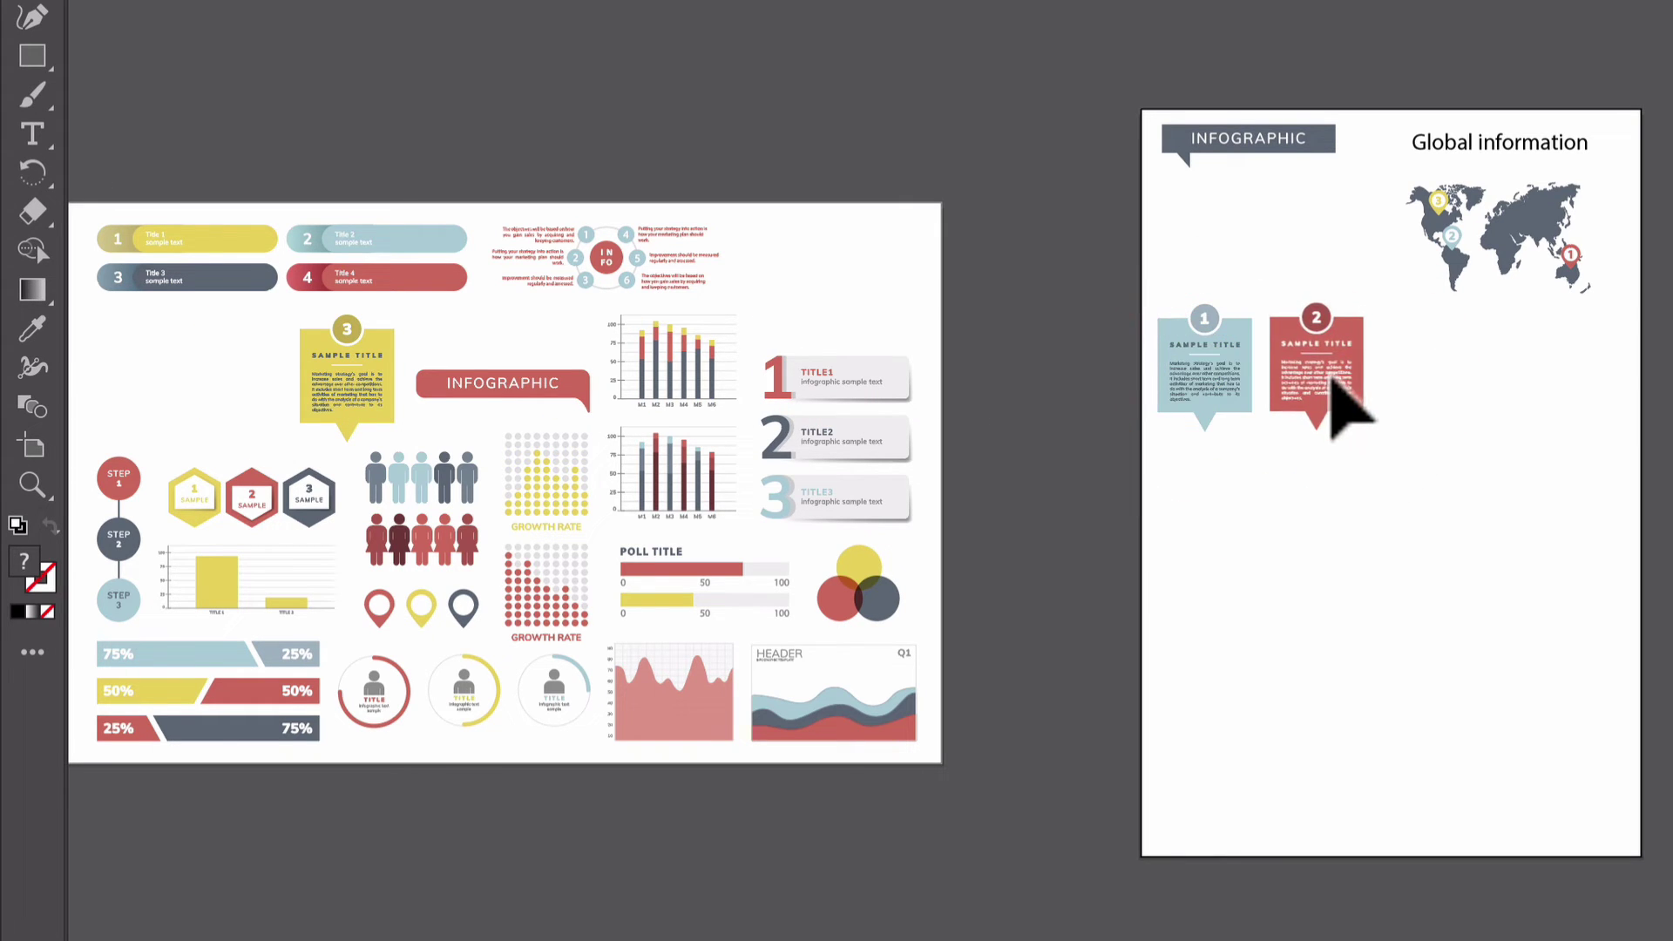
{"action": "left_click", "coordinate": [1316, 382]}
{"action": "left_click_drag", "start_coordinate": [343, 373], "coordinate": [1420, 347]}
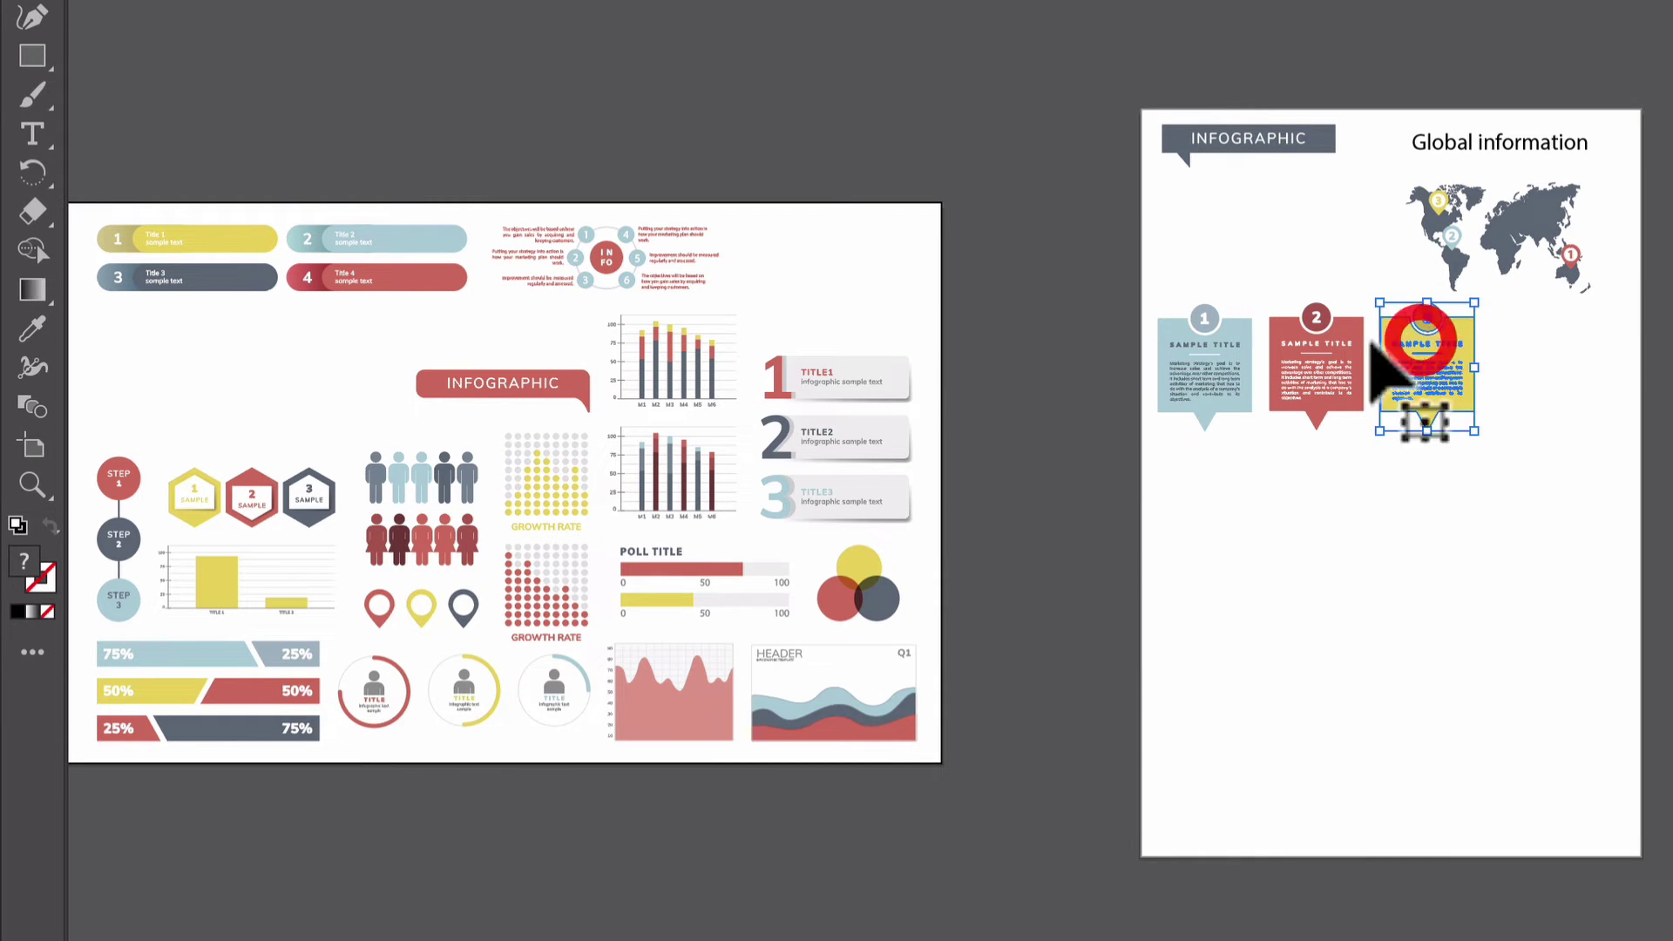
Step: Scale the three title boxes together so they span the page width
{"action": "left_click_drag", "start_coordinate": [1080, 300], "coordinate": [1529, 495]}
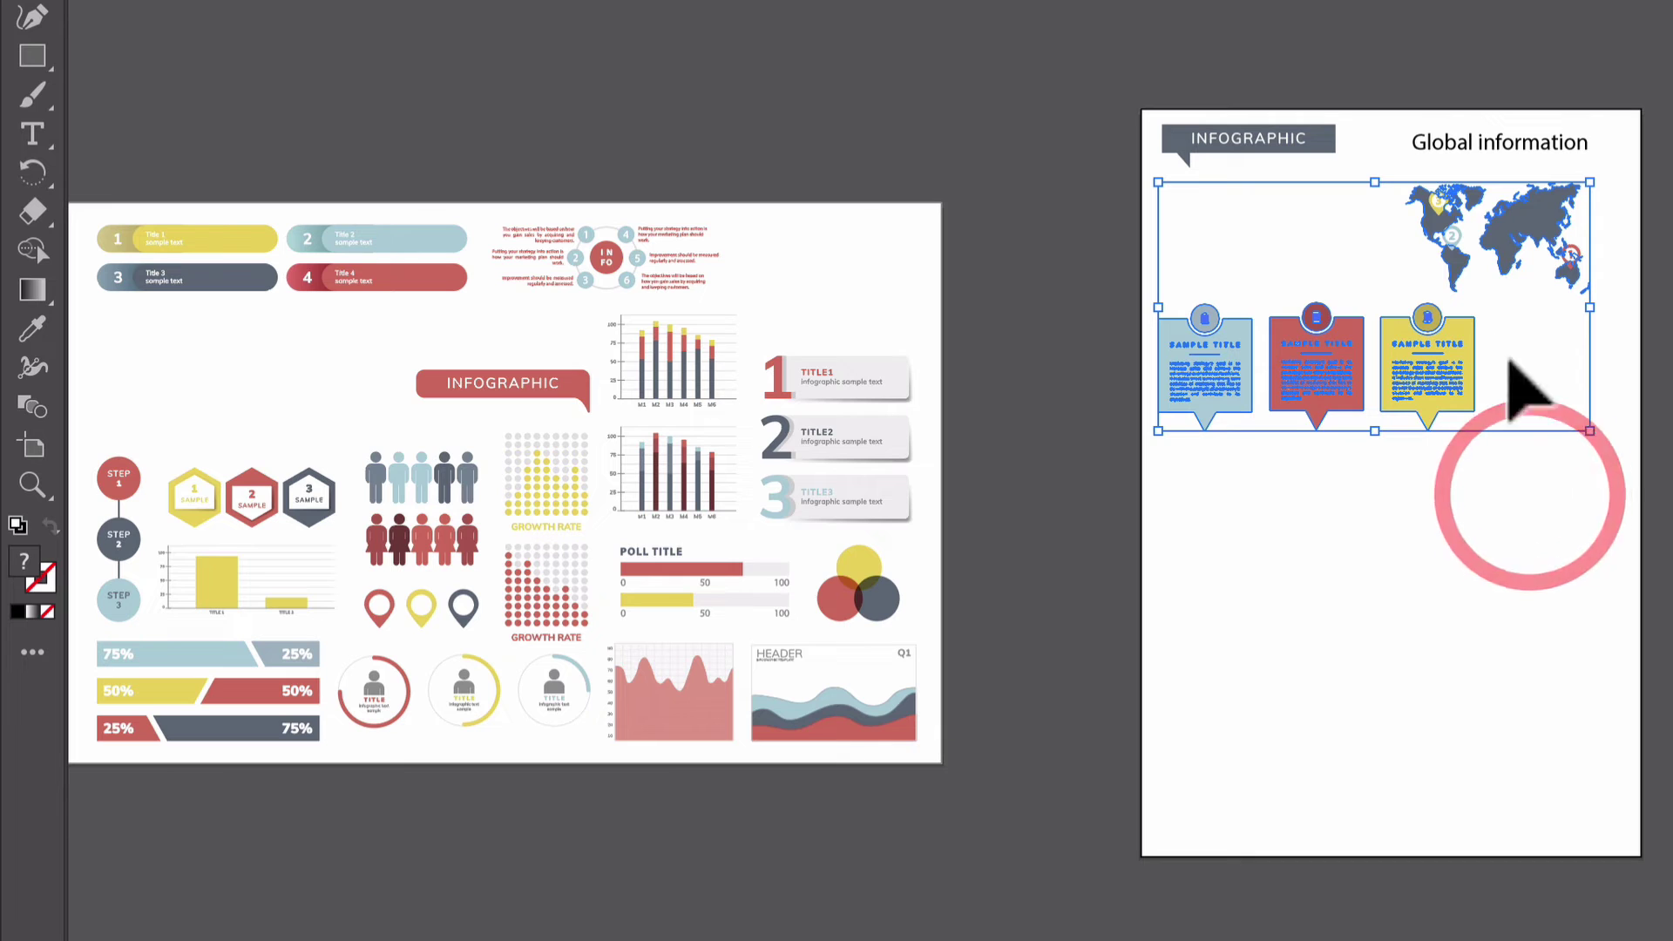
{"action": "left_click", "coordinate": [1529, 253], "text": "shift"}
{"action": "left_click_drag", "start_coordinate": [1476, 430], "coordinate": [1595, 467]}
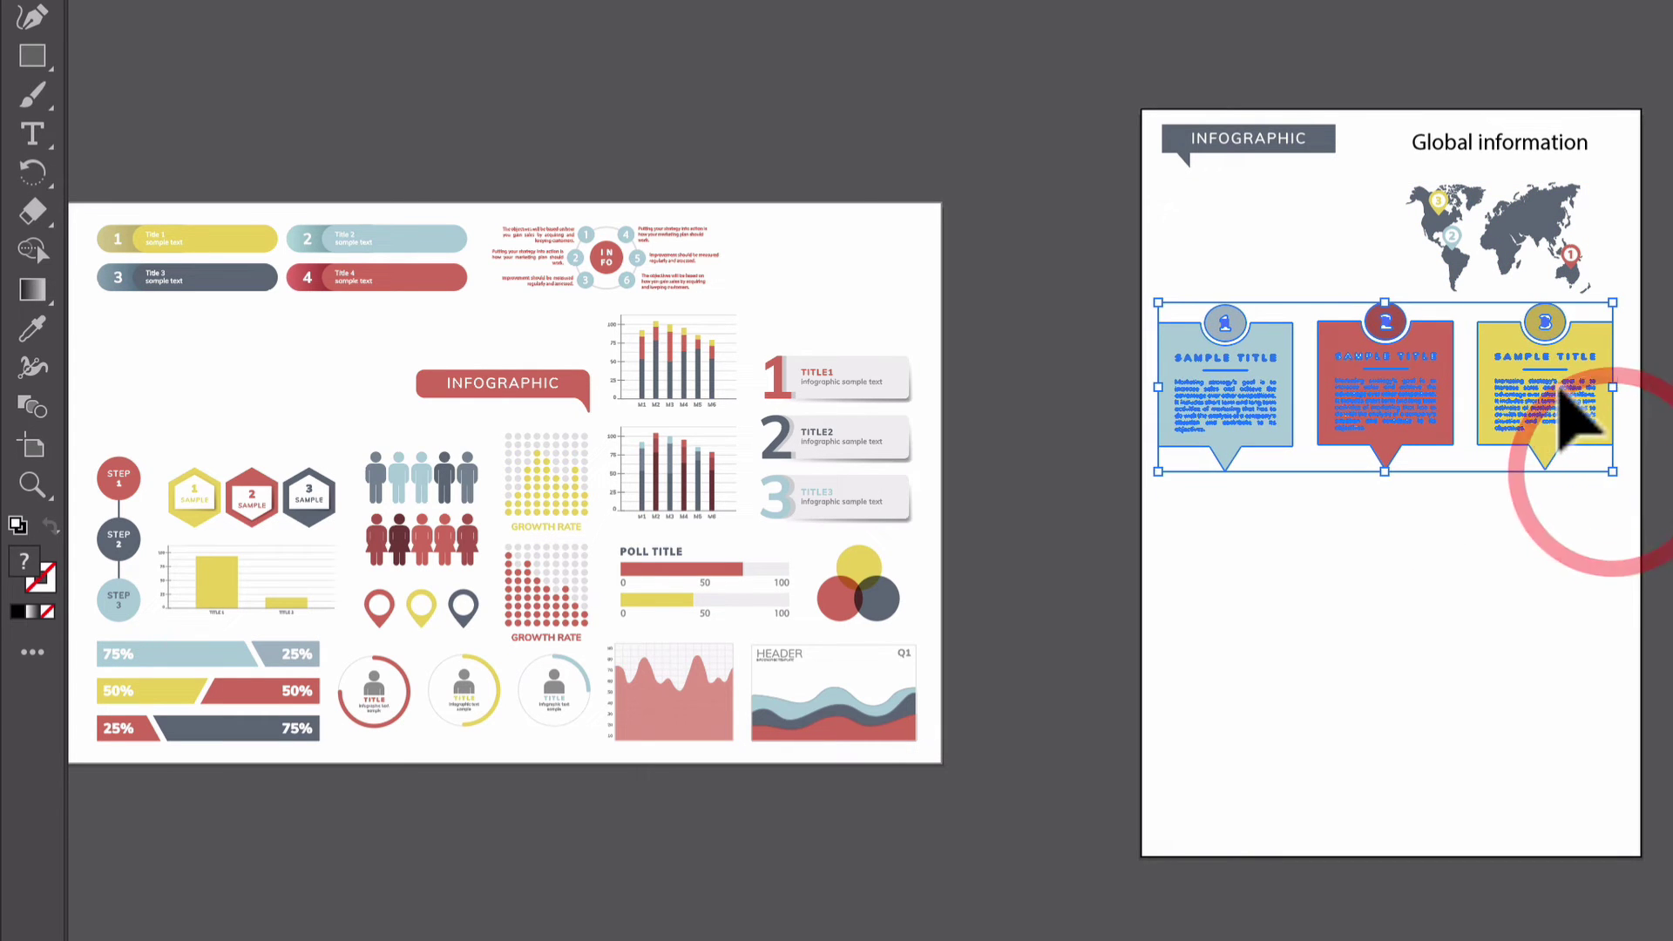
{"action": "key", "text": "ctrl+shift+a"}
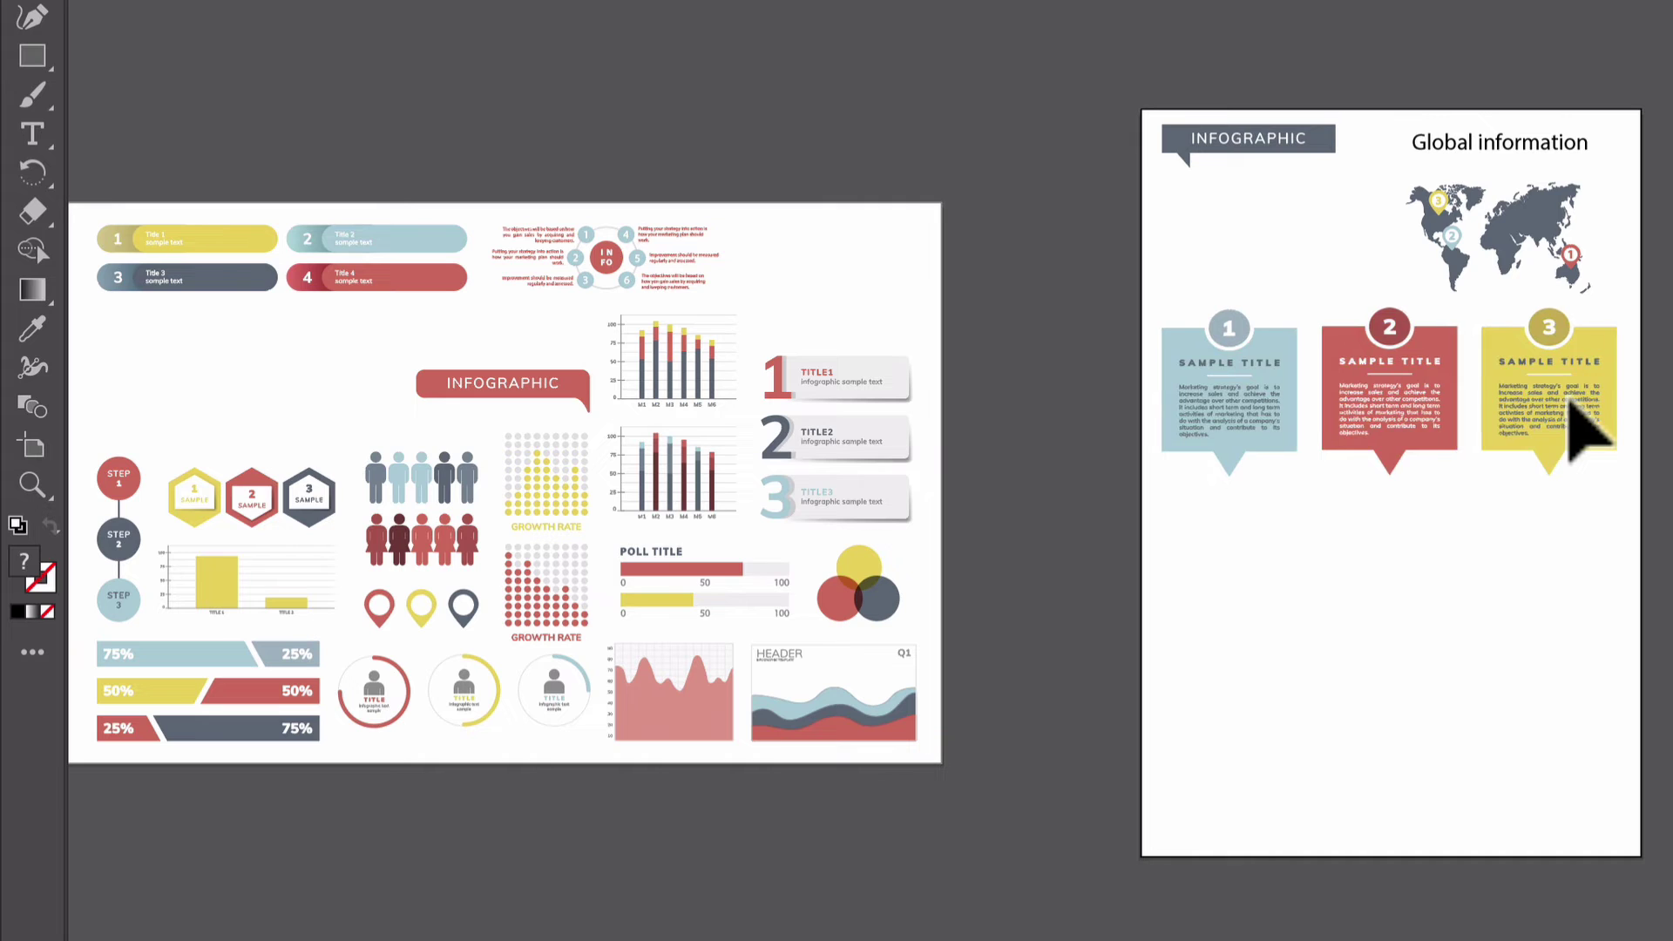
{"action": "left_click", "coordinate": [1563, 399]}
{"action": "left_click", "coordinate": [1370, 548]}
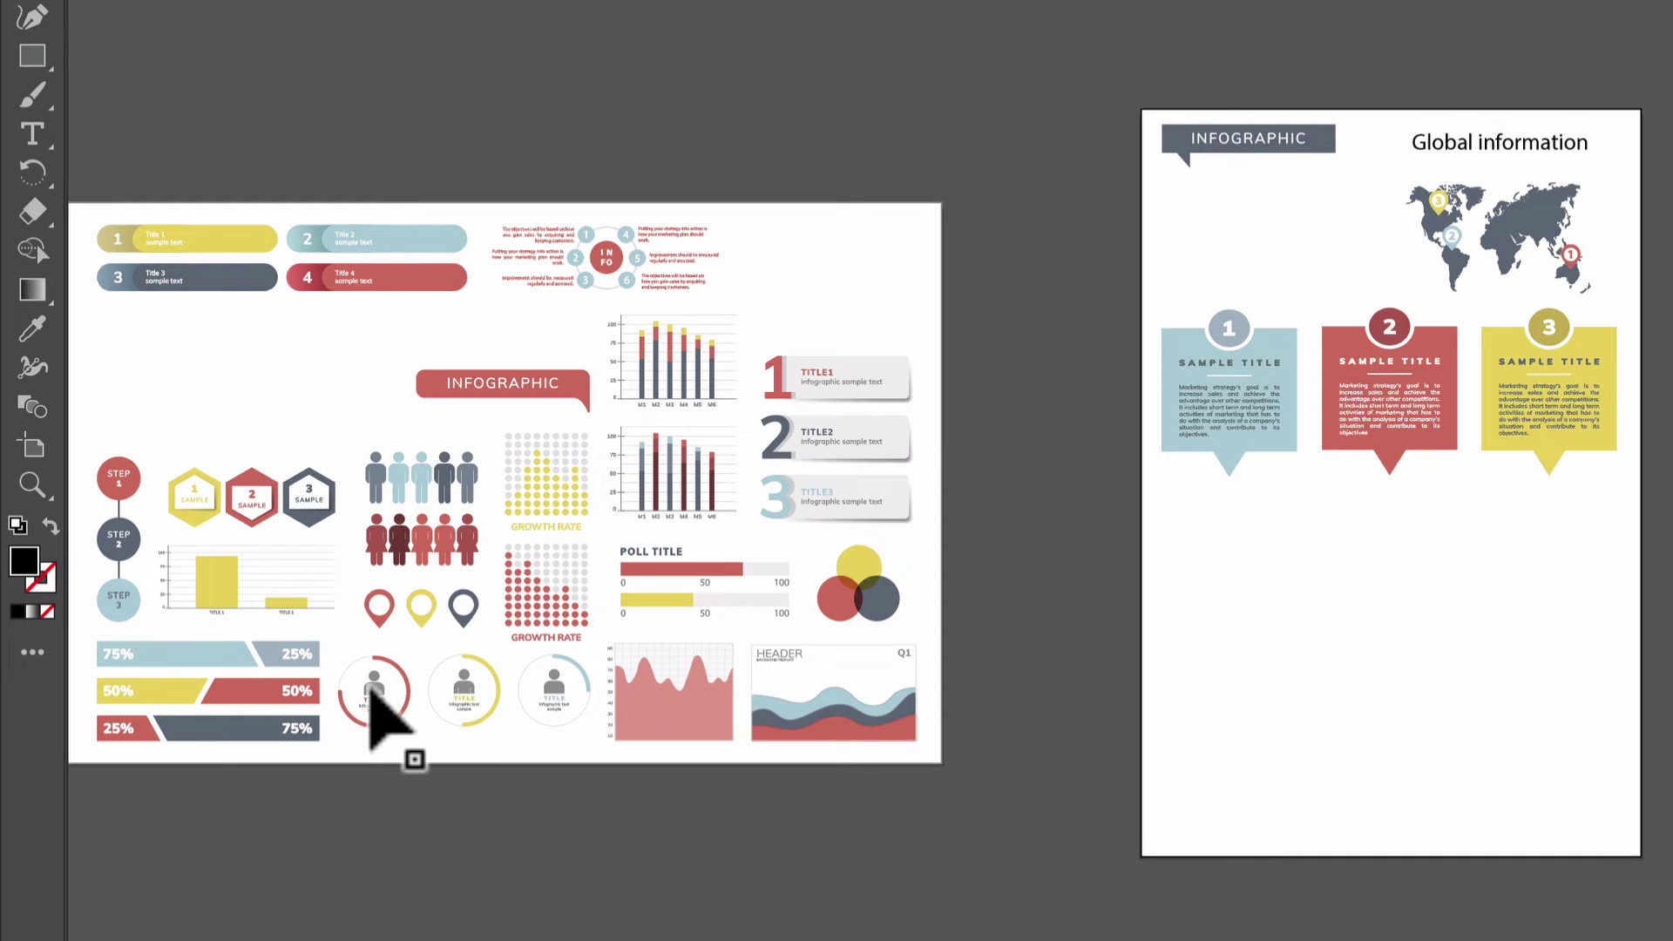
Step: Place the 50%/50% bar beneath the title cards, widened to full page width
{"action": "left_click", "coordinate": [283, 691]}
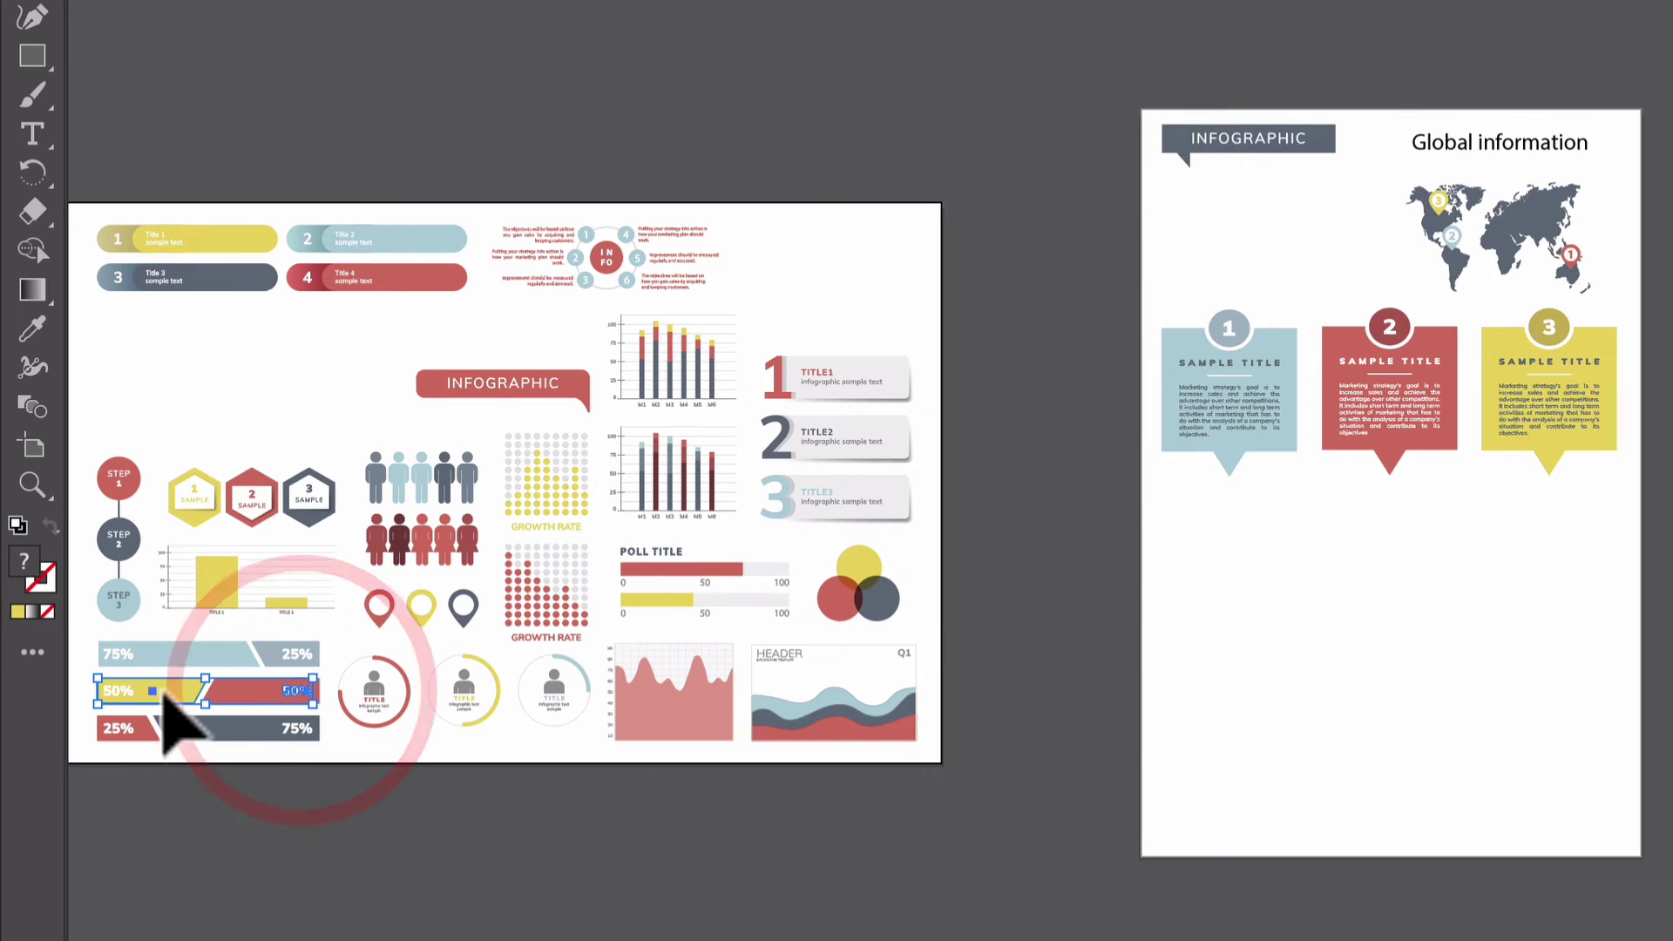
{"action": "left_click", "coordinate": [118, 693]}
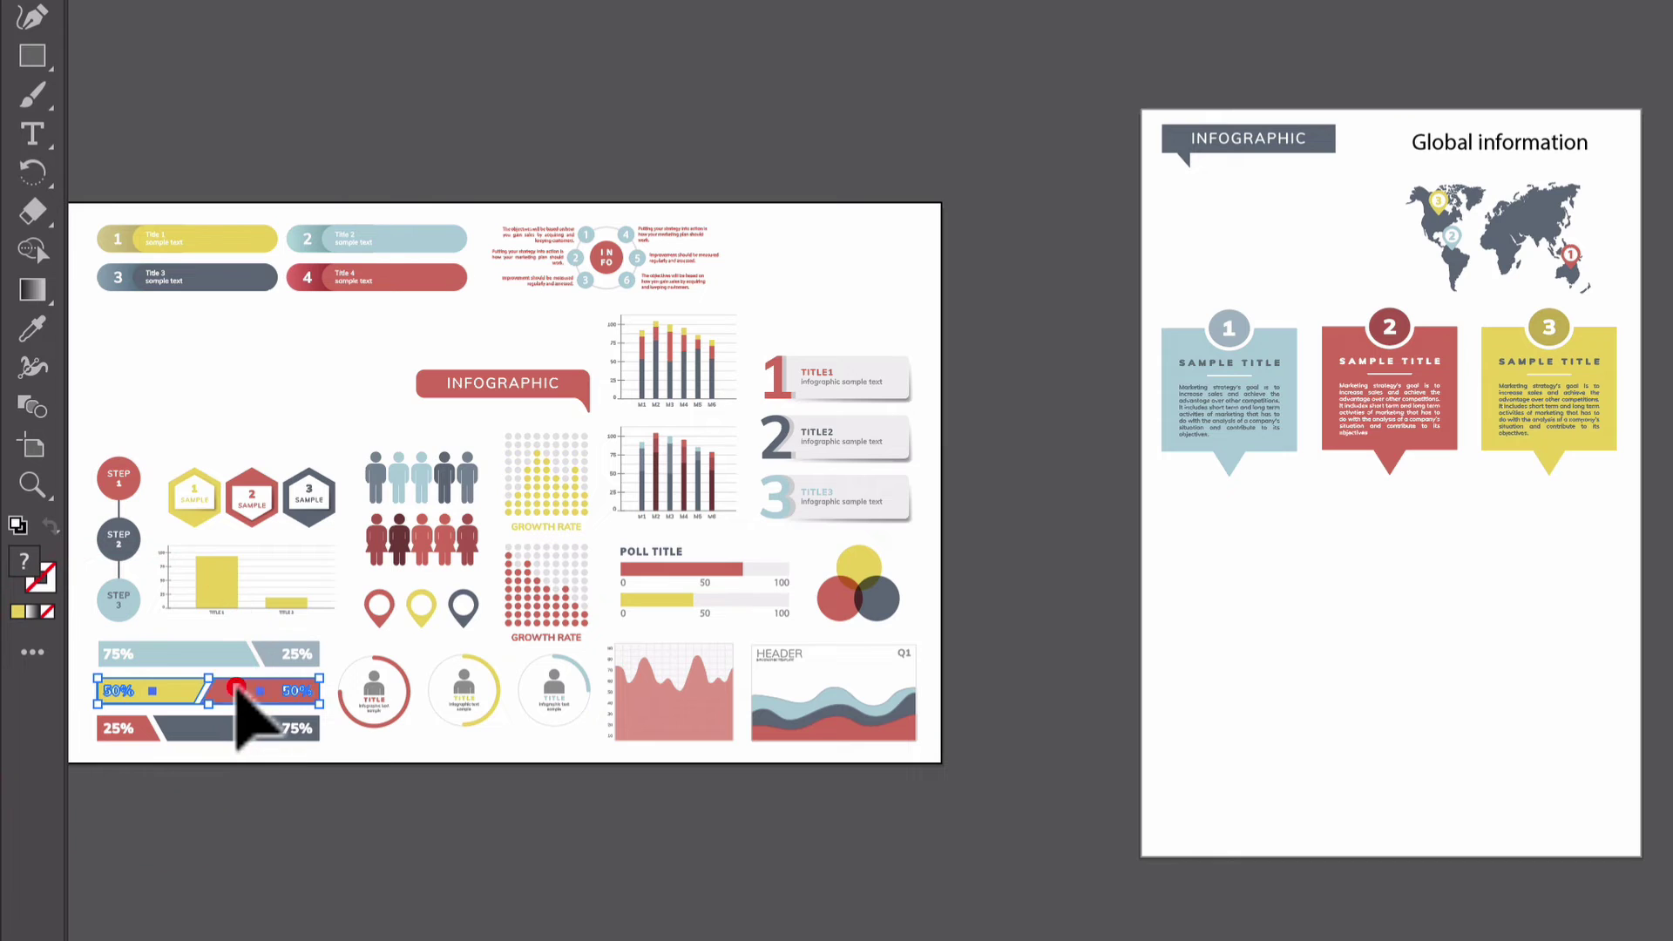
{"action": "left_click_drag", "start_coordinate": [237, 688], "coordinate": [1613, 587]}
{"action": "key", "text": "ctrl+shift+a"}
{"action": "left_click", "coordinate": [1422, 577]}
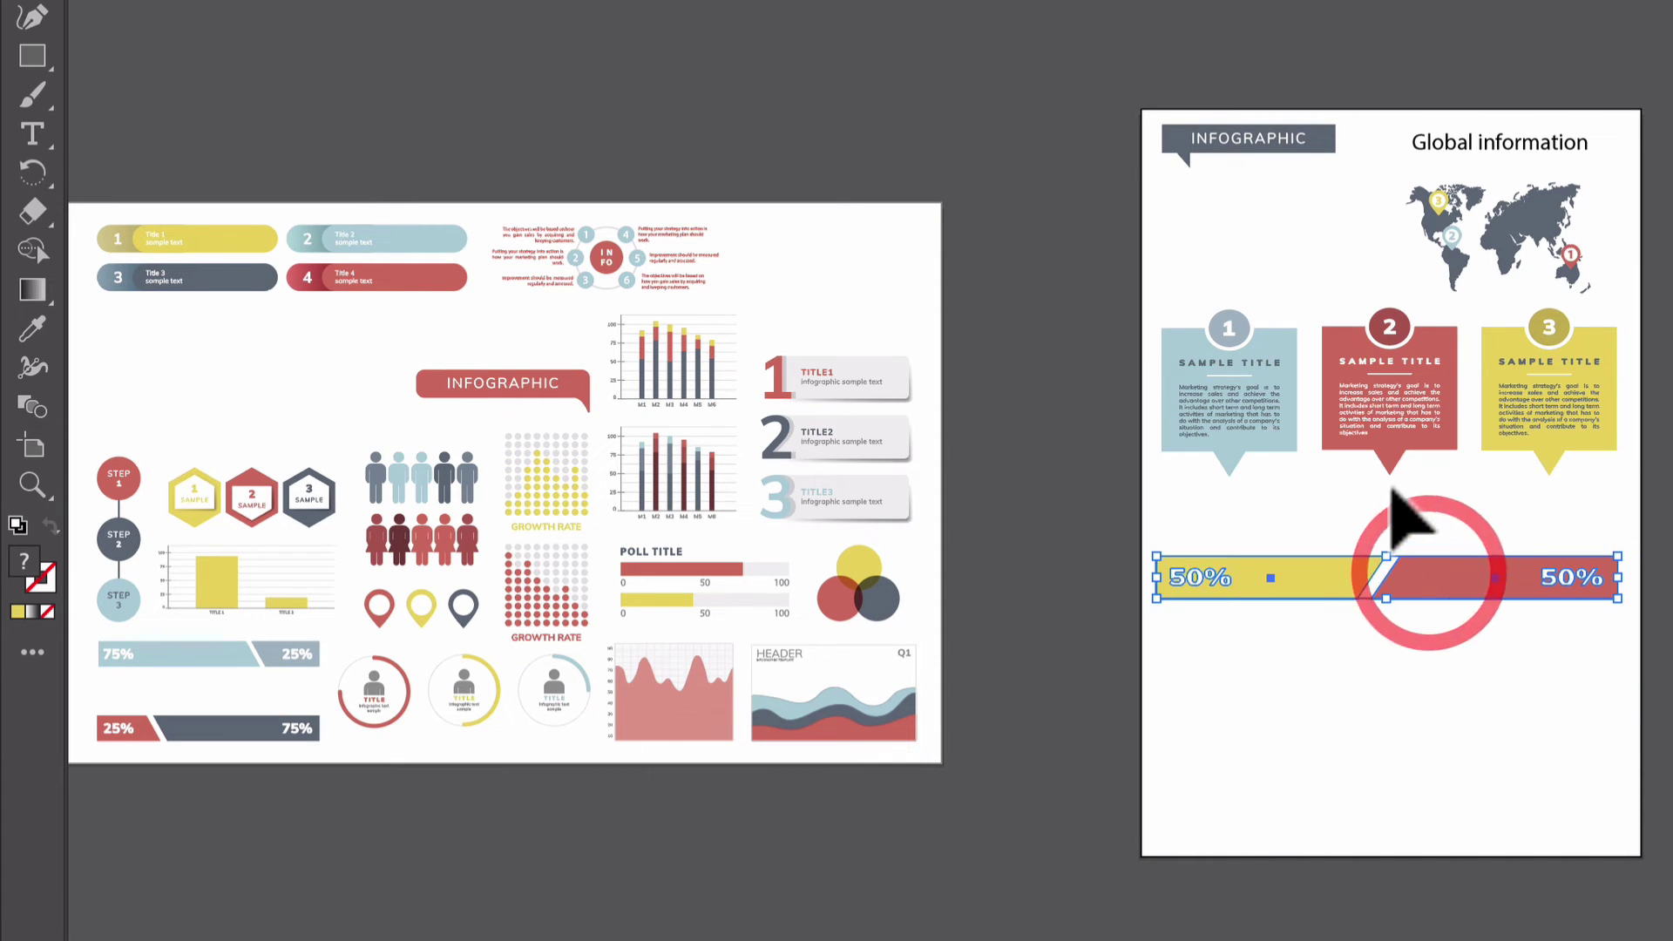
{"action": "left_click", "coordinate": [1390, 479]}
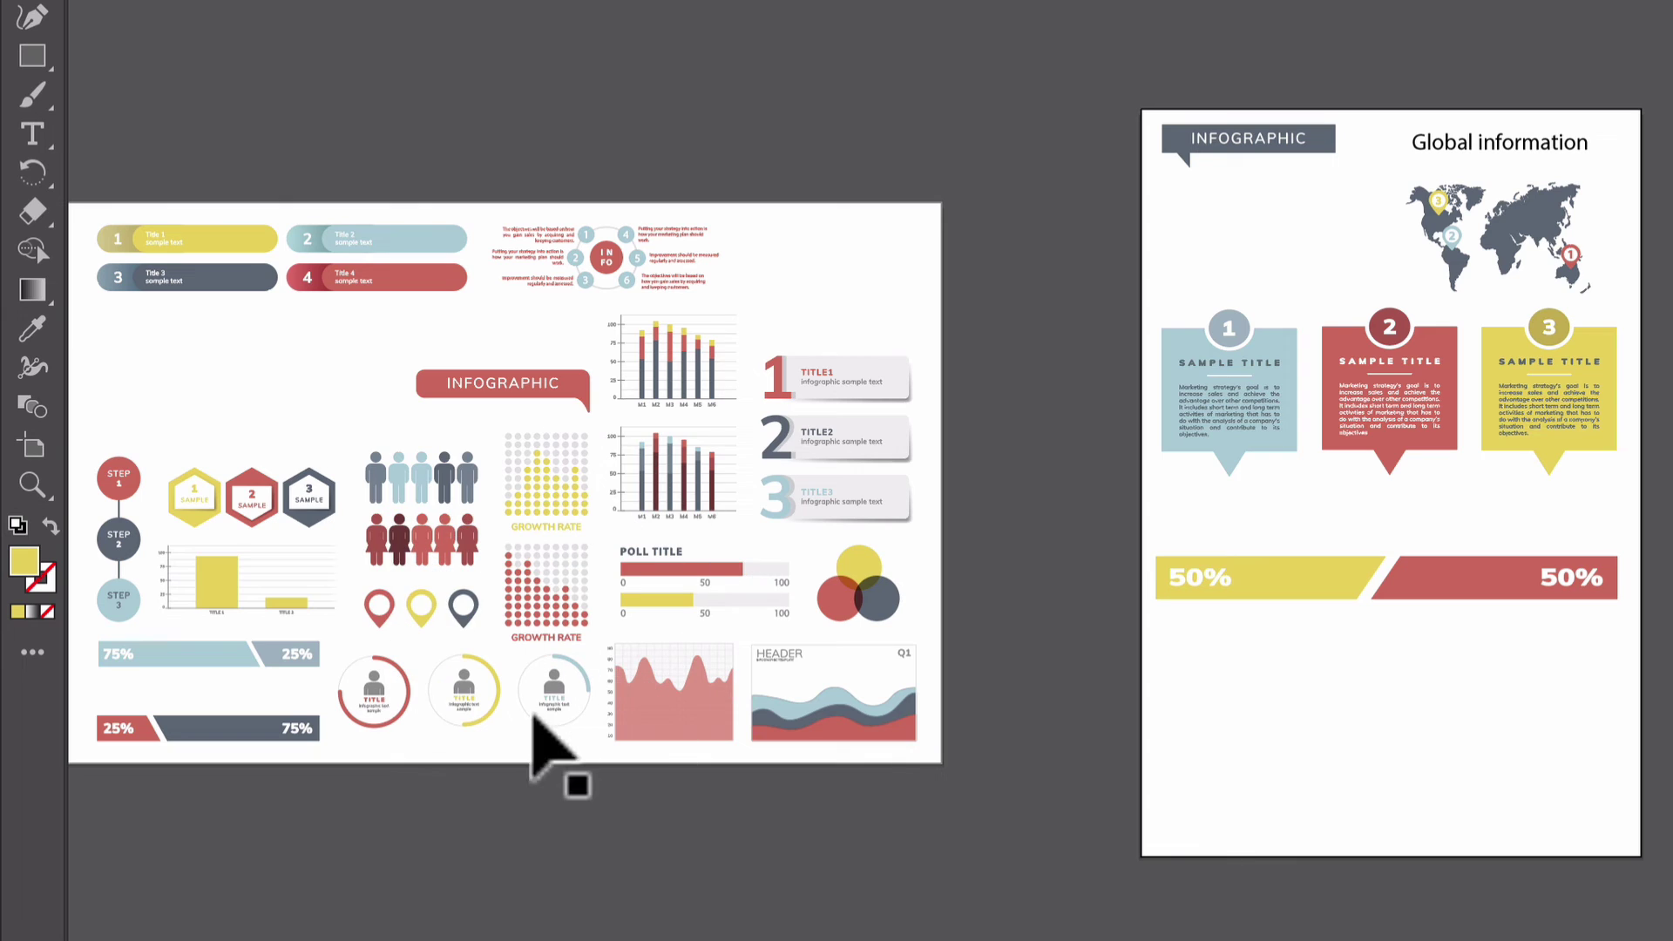
{"action": "left_click", "coordinate": [967, 44]}
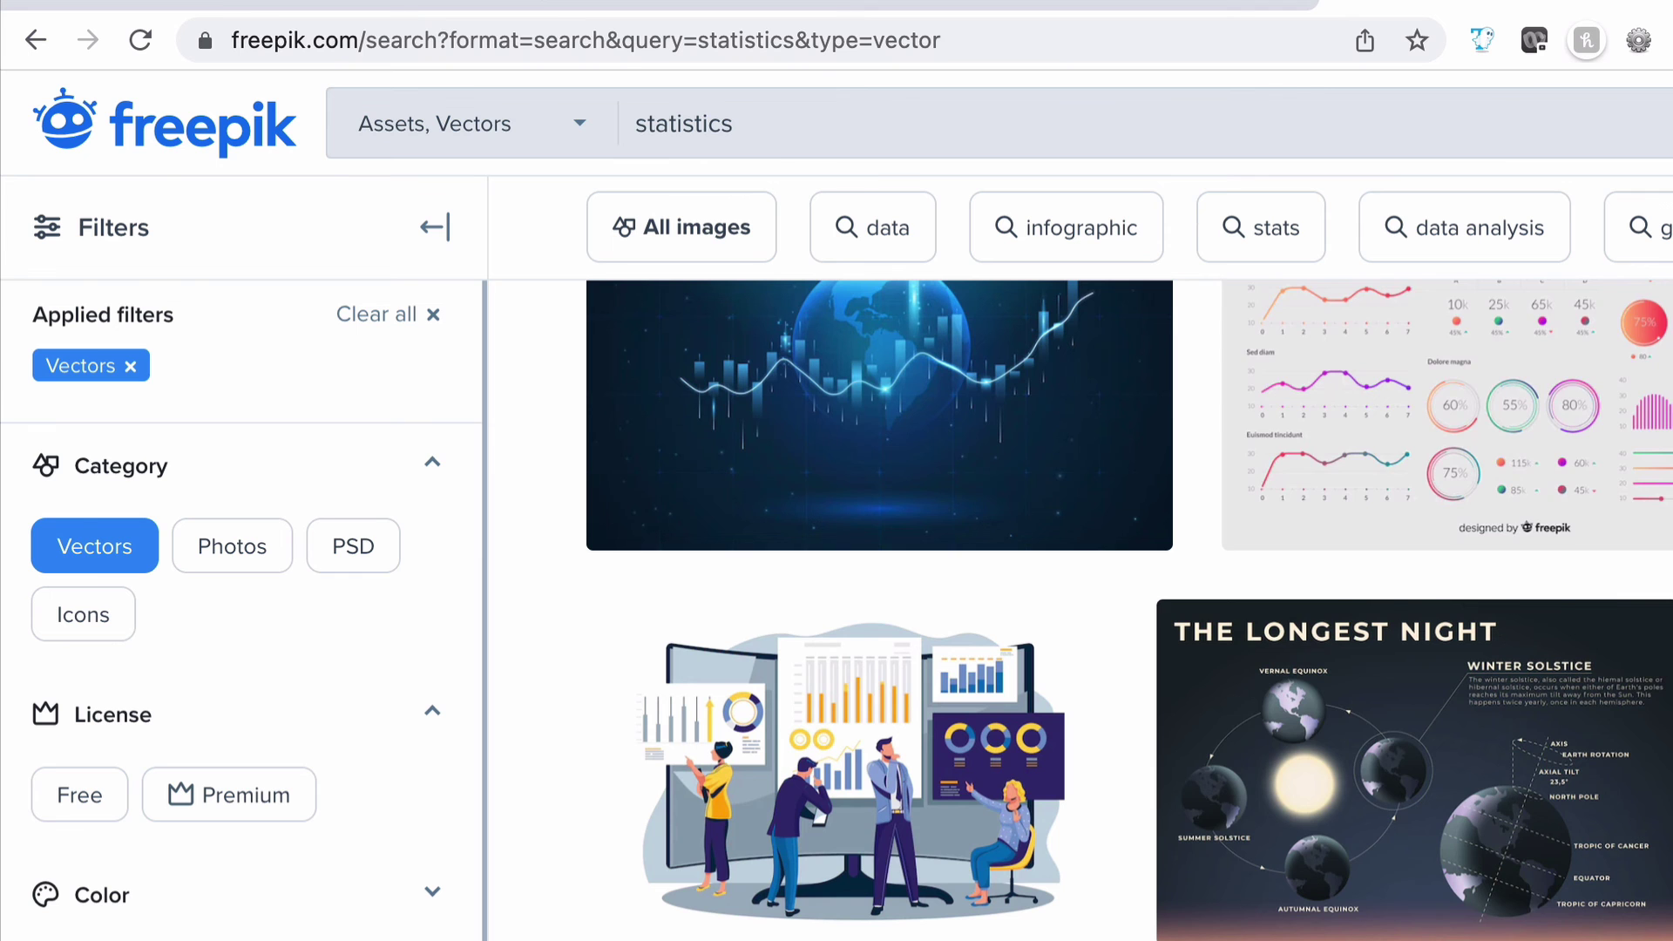
Step: Search Freepik for 'infographic' and scroll through the vector results
{"action": "double_click", "coordinate": [723, 117]}
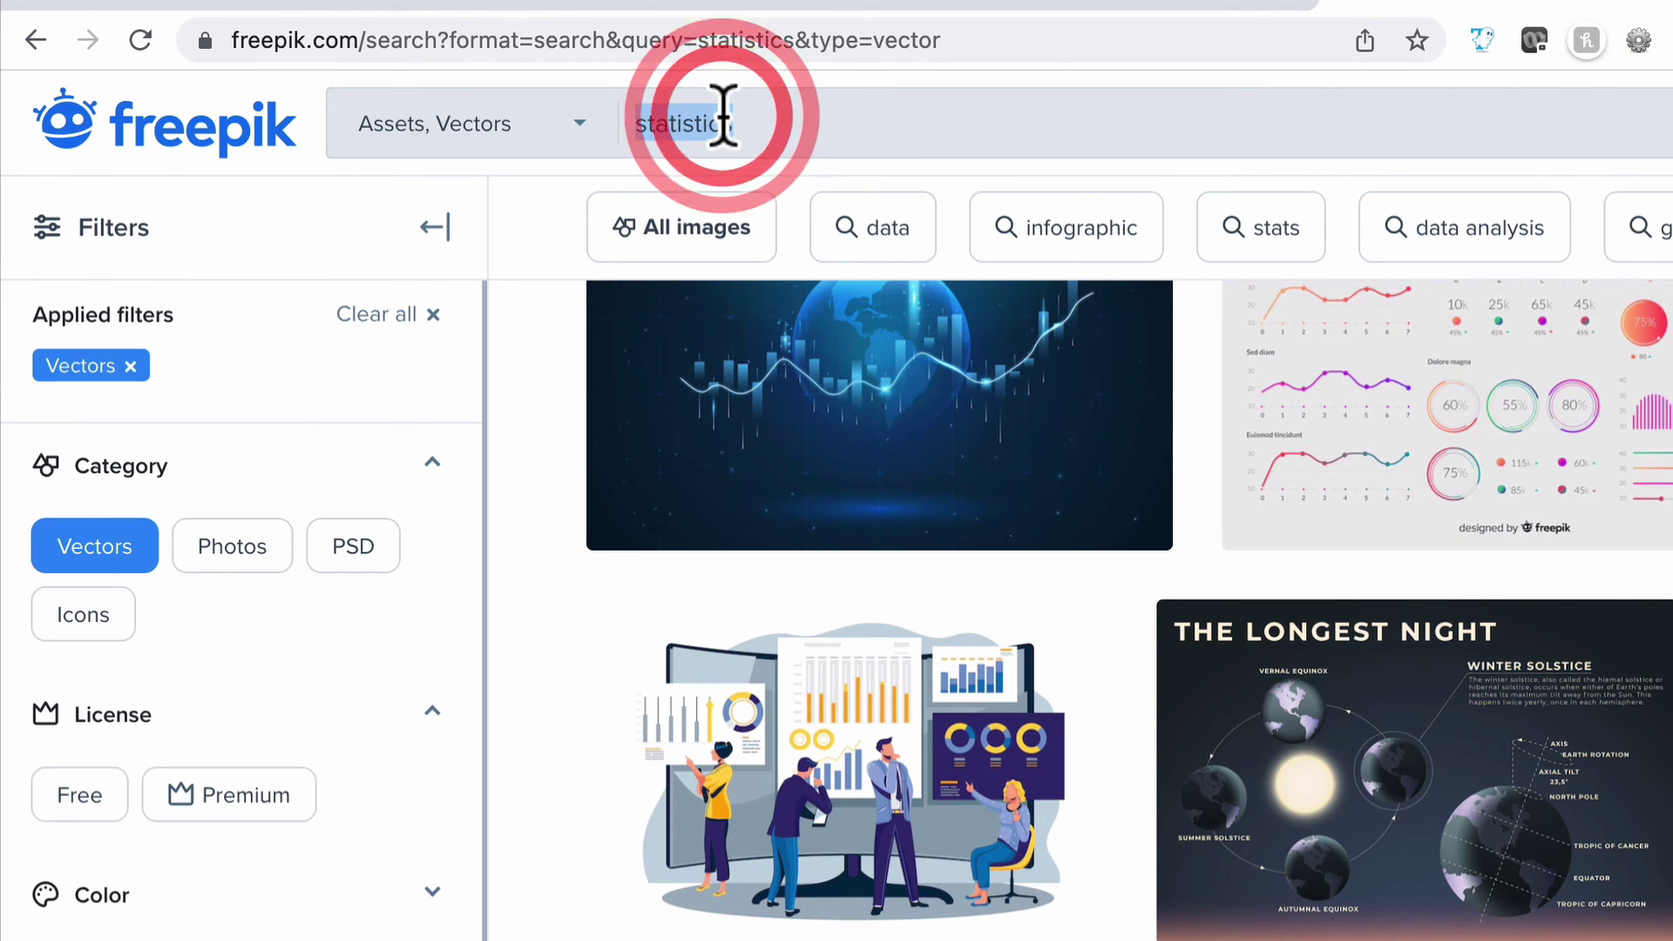
{"action": "type", "text": "infographic"}
{"action": "key", "text": "Return"}
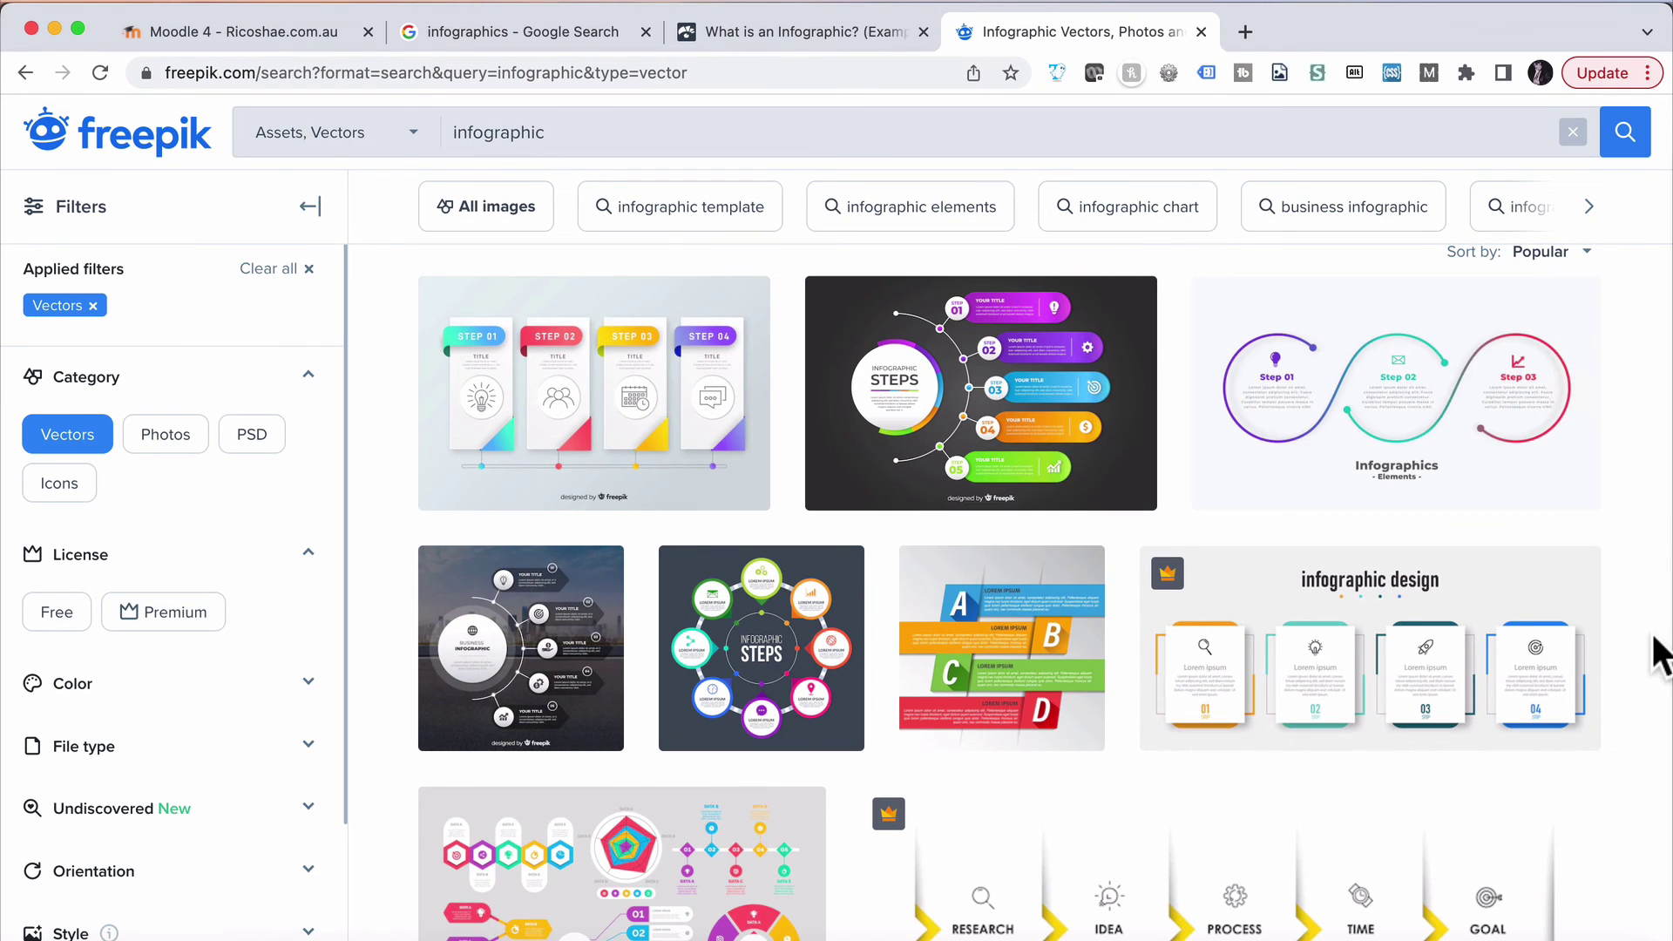
{"action": "scroll", "coordinate": [1660, 653], "scroll_direction": "down", "scroll_amount": 7}
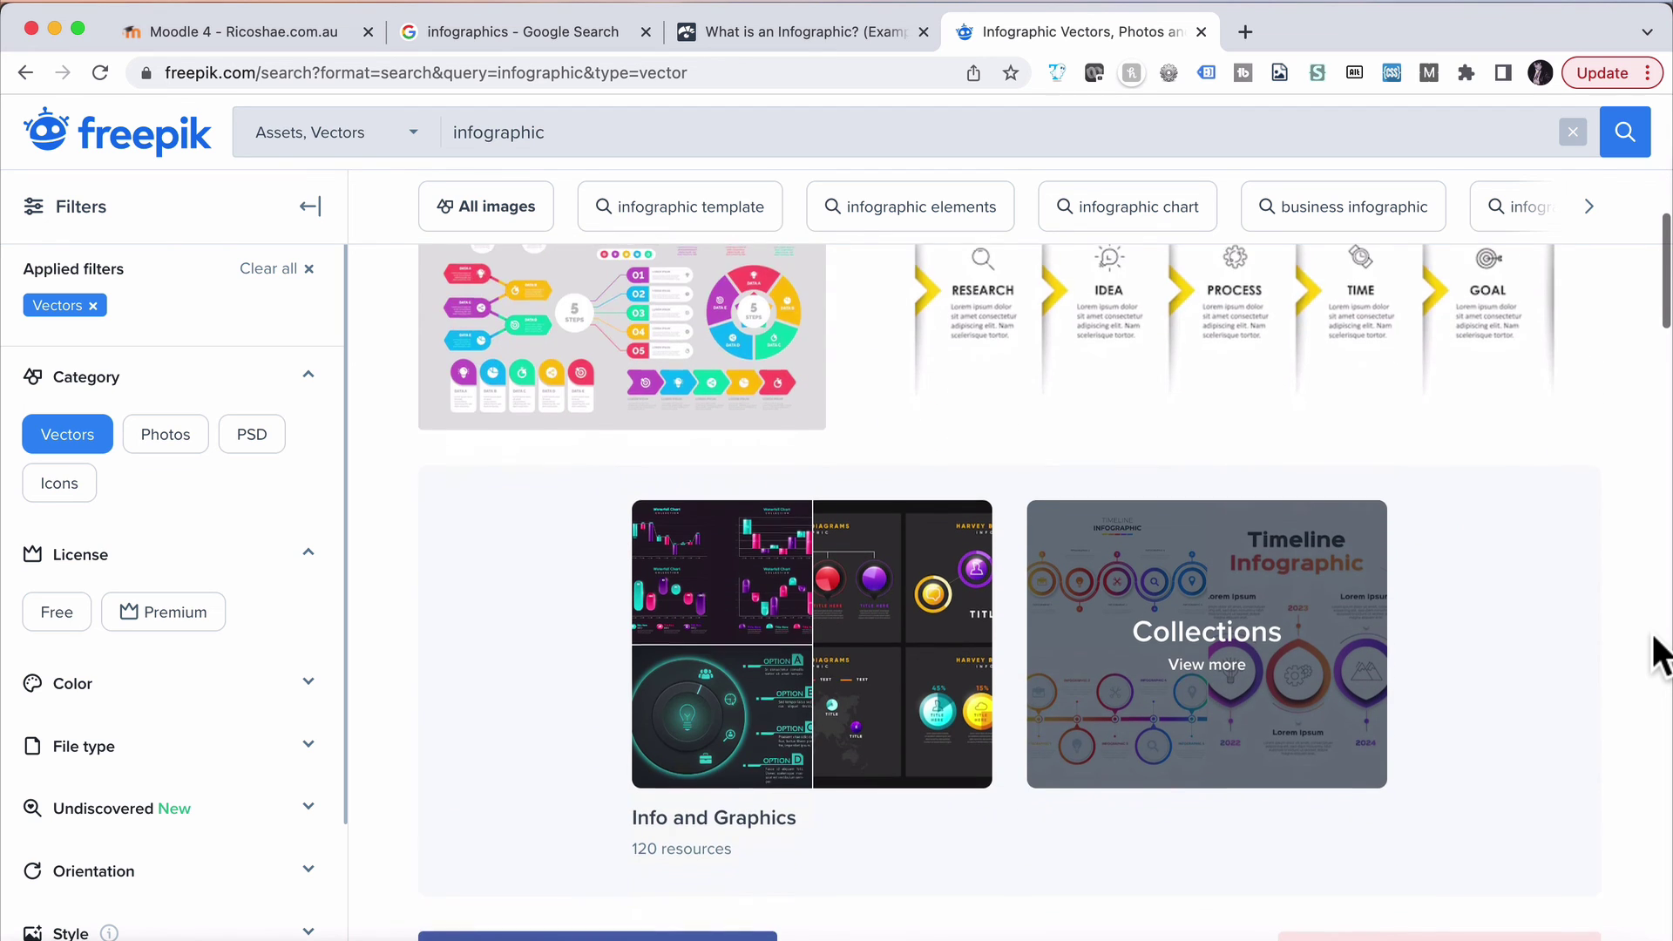
{"action": "scroll", "coordinate": [1661, 653], "scroll_direction": "down", "scroll_amount": 5}
{"action": "scroll", "coordinate": [1660, 654], "scroll_direction": "up", "scroll_amount": 12}
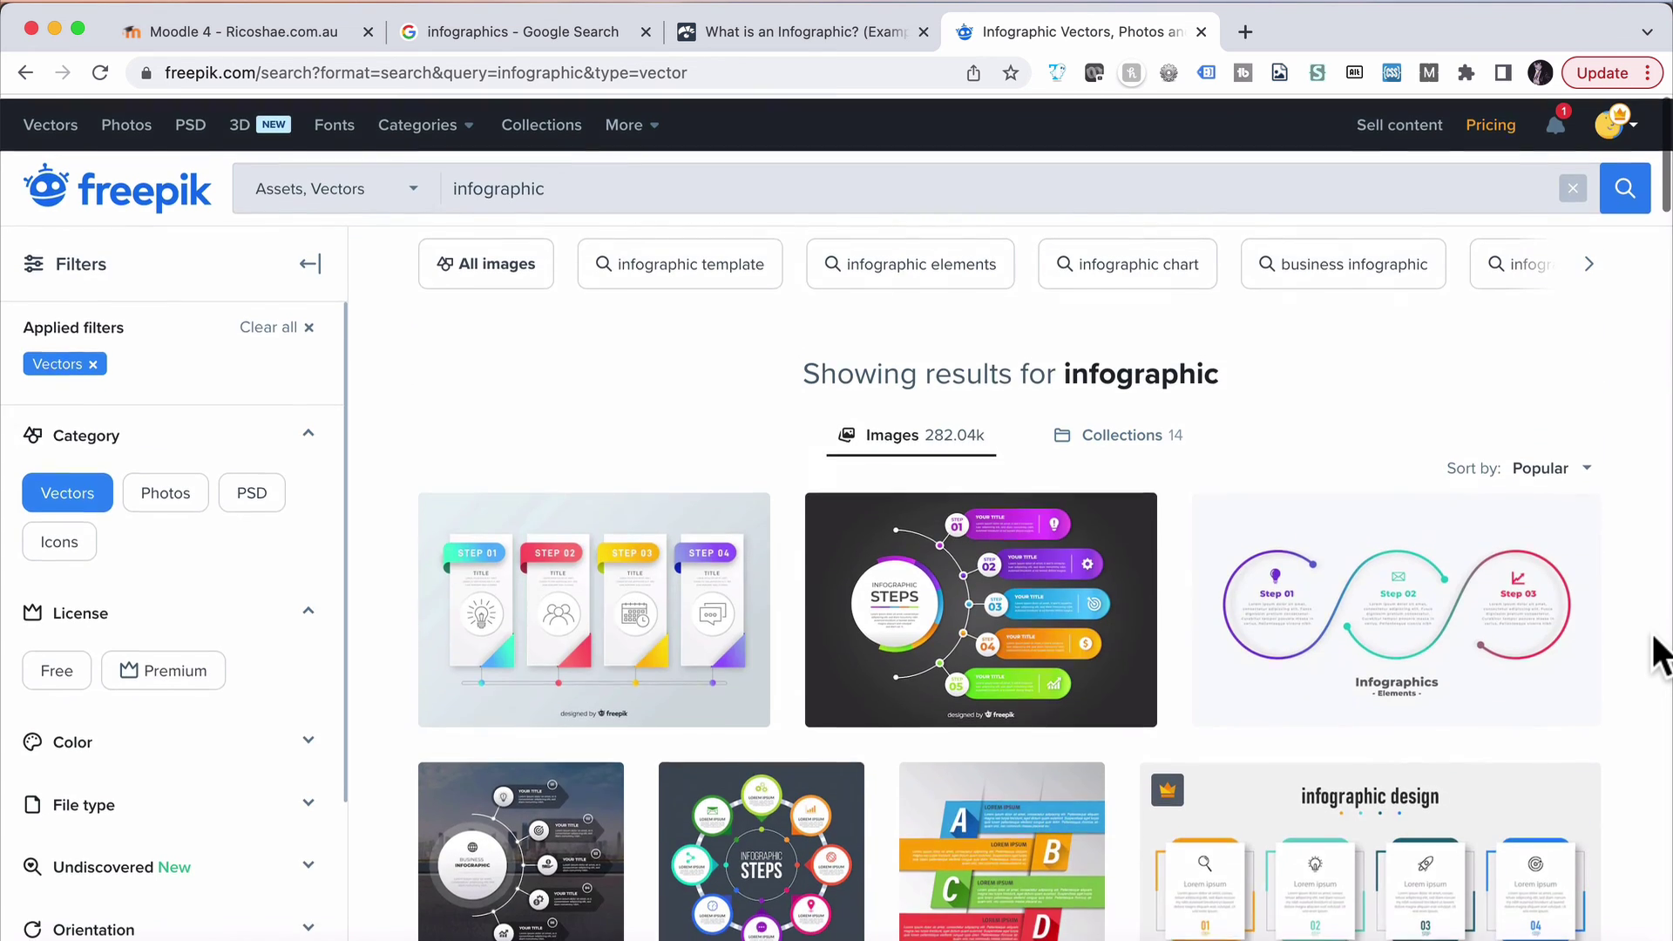